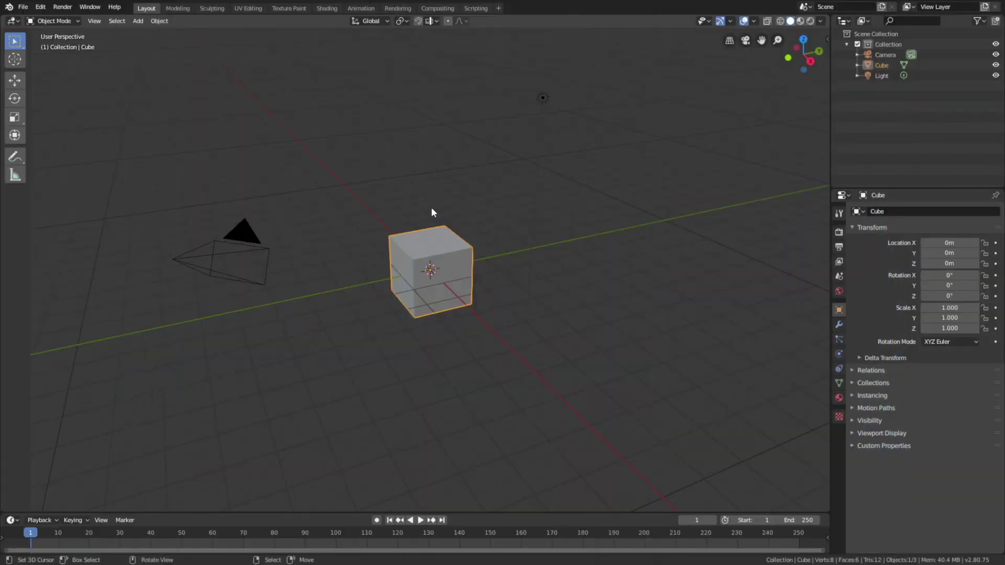
Step: Delete the default cube and add a UV sphere at the origin
key("x")
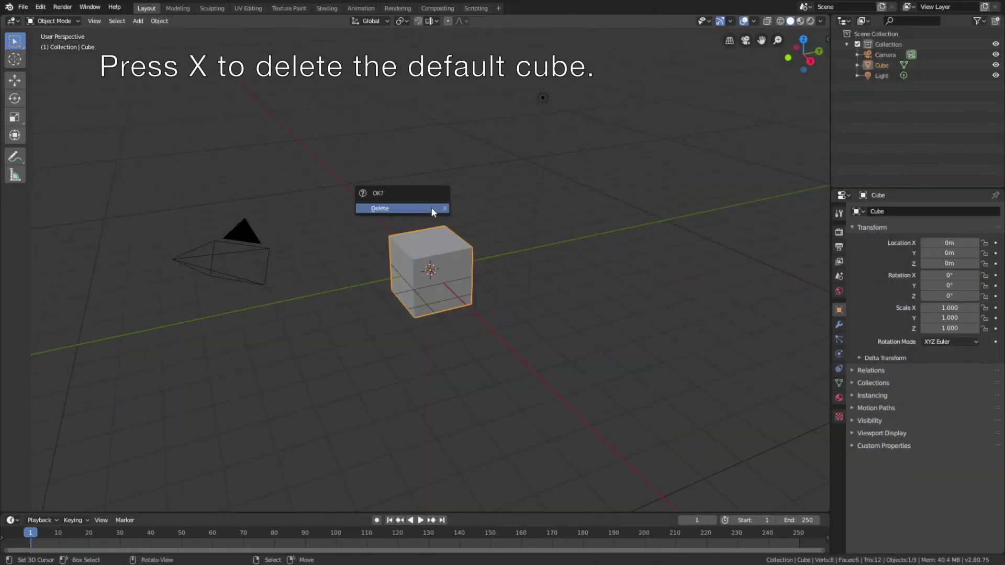
left_click(432, 207)
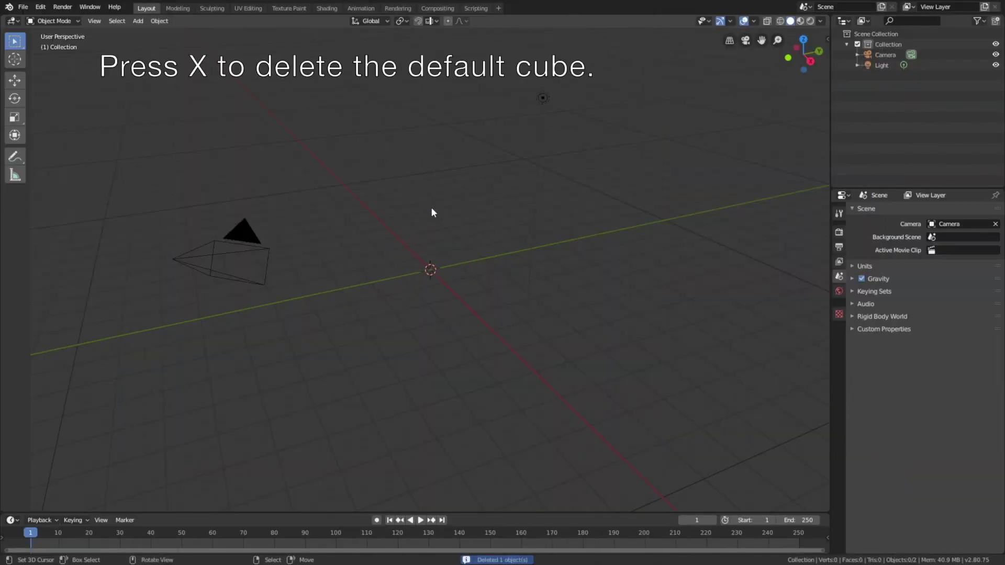
left_click(138, 22)
mouse_move(156, 35)
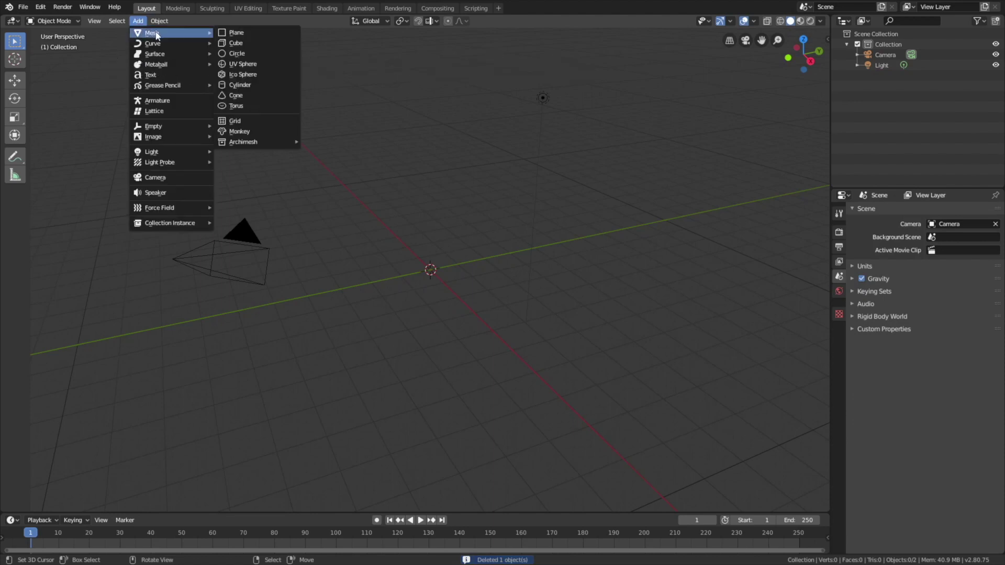
left_click(244, 65)
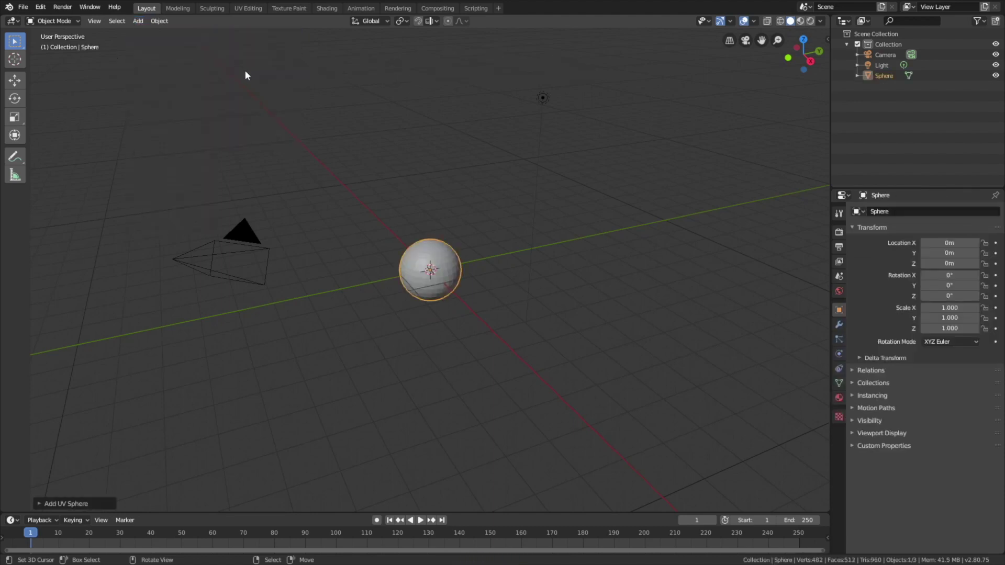
Step: Give the sphere a Subdivision Surface modifier with 3 render and 2 viewport subdivisions, and shade it smooth
left_click(839, 325)
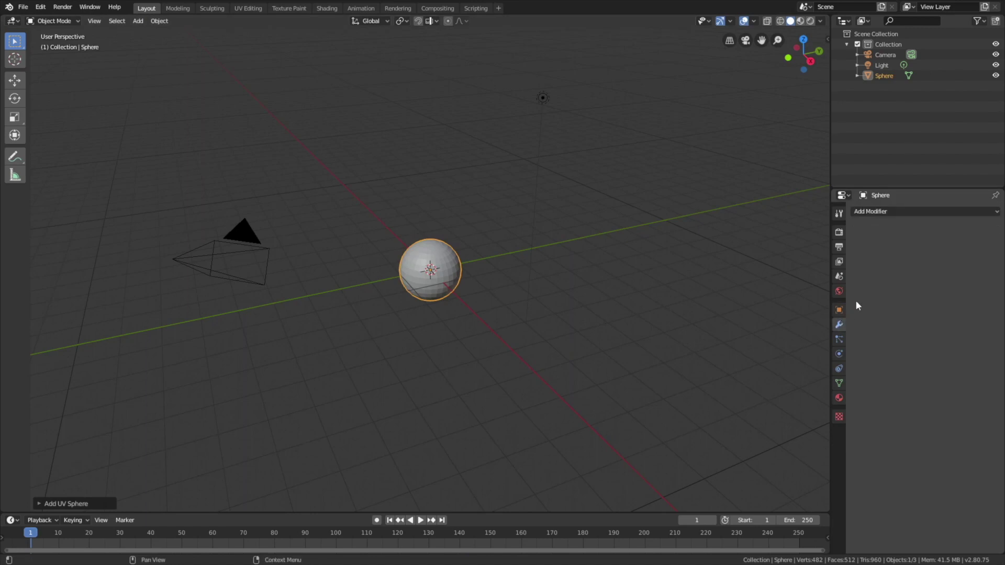
left_click(889, 212)
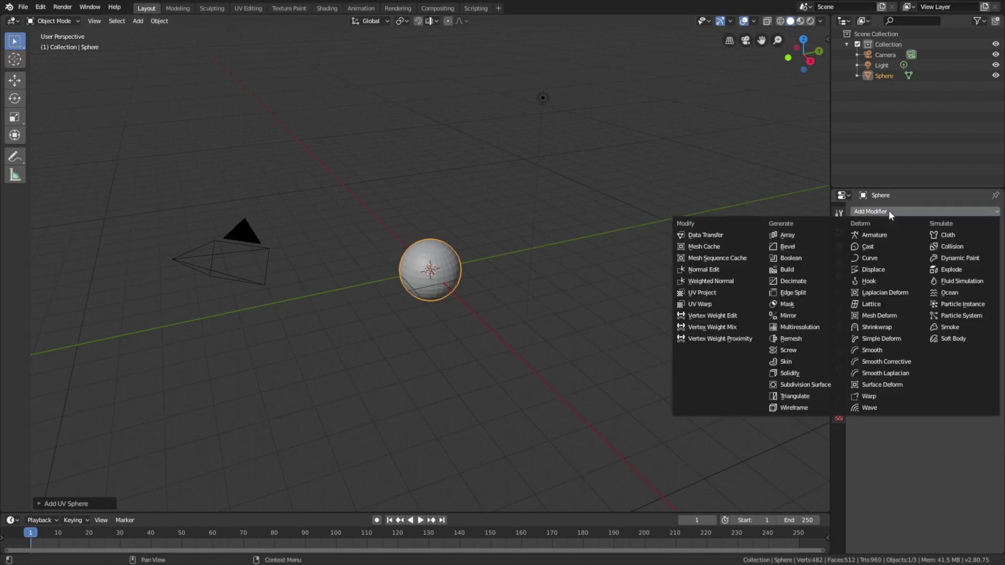
left_click(817, 385)
left_click(920, 280)
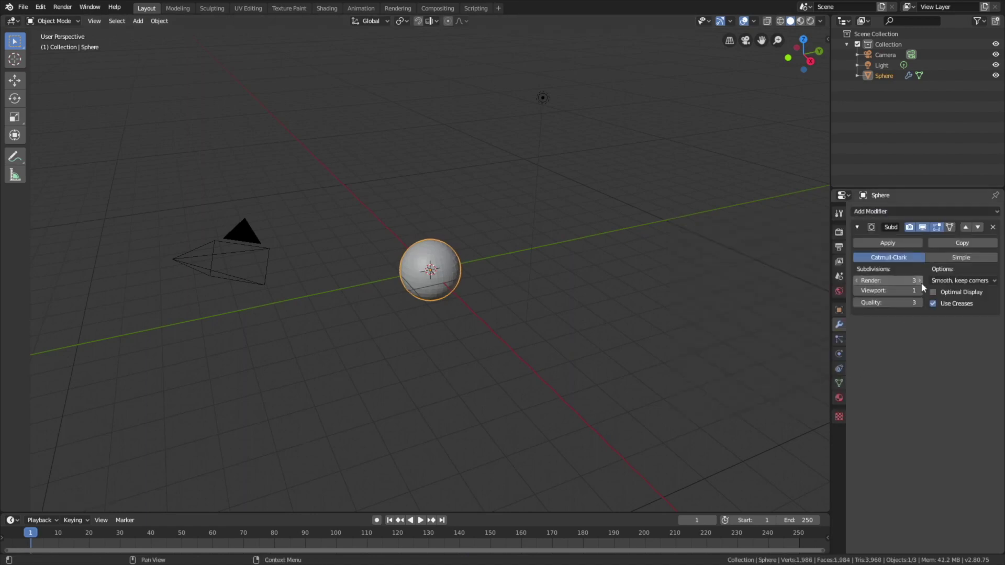
left_click(920, 290)
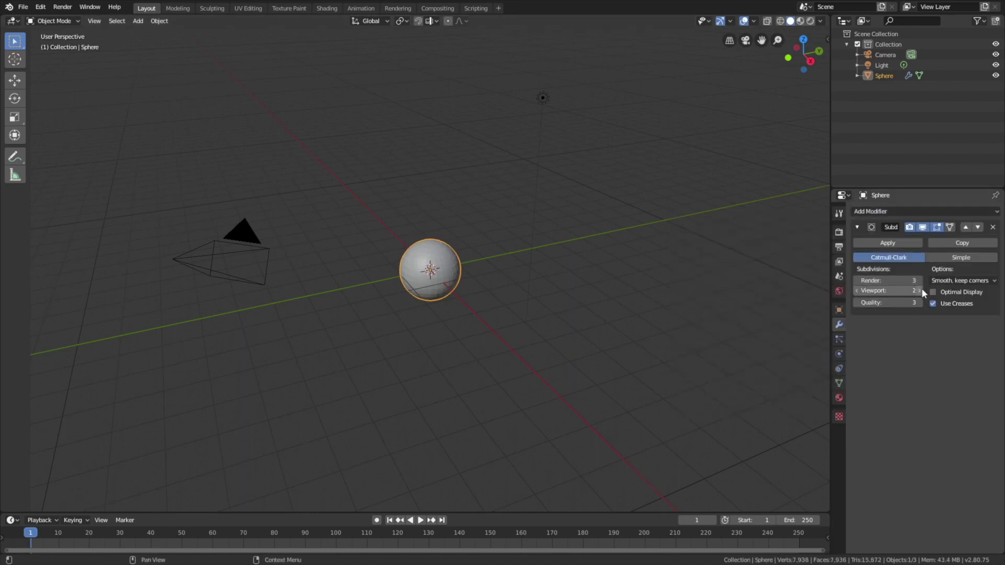
left_click(159, 21)
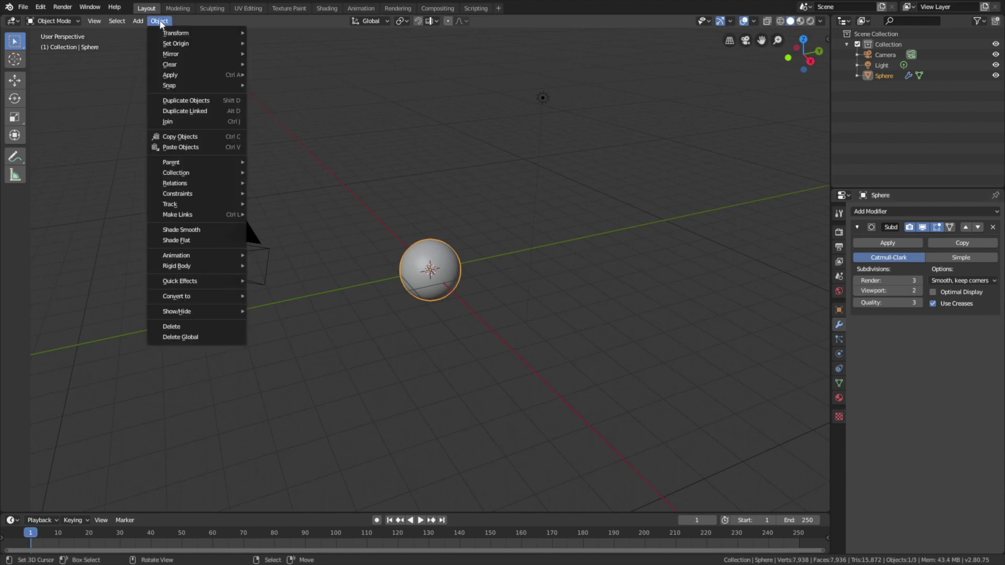
left_click(199, 231)
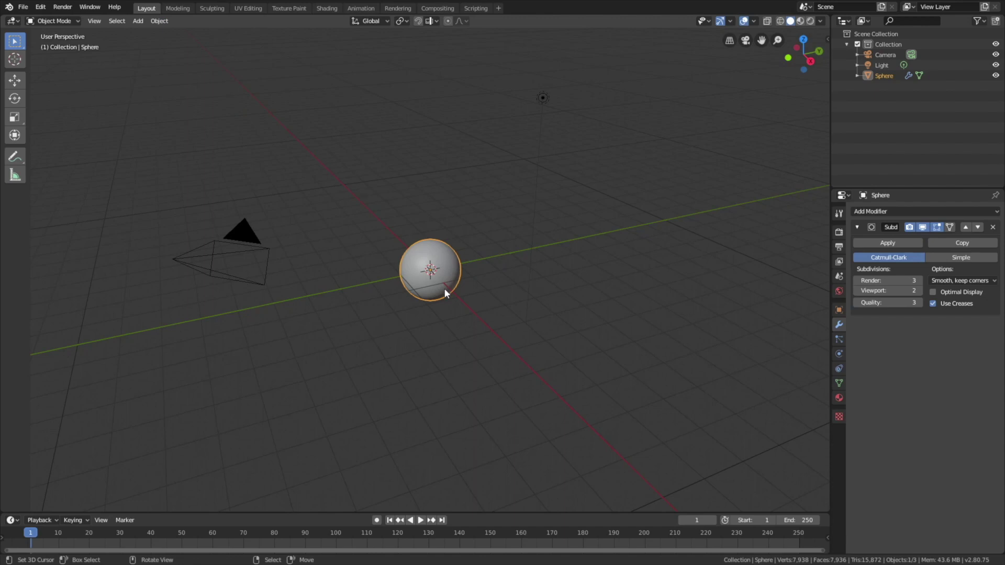
Step: Move the sphere about -21.67 m along the global Y axis
scroll(445, 288, "down", 5)
mouse_move(445, 288)
middle_mouse_down()
mouse_move(451, 278)
mouse_move(428, 277)
middle_mouse_up()
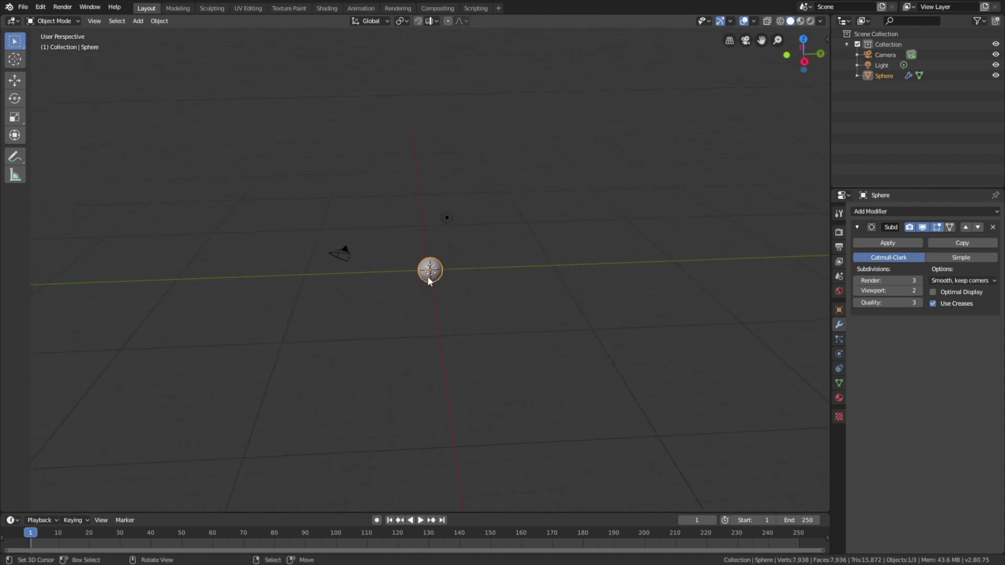
key("g")
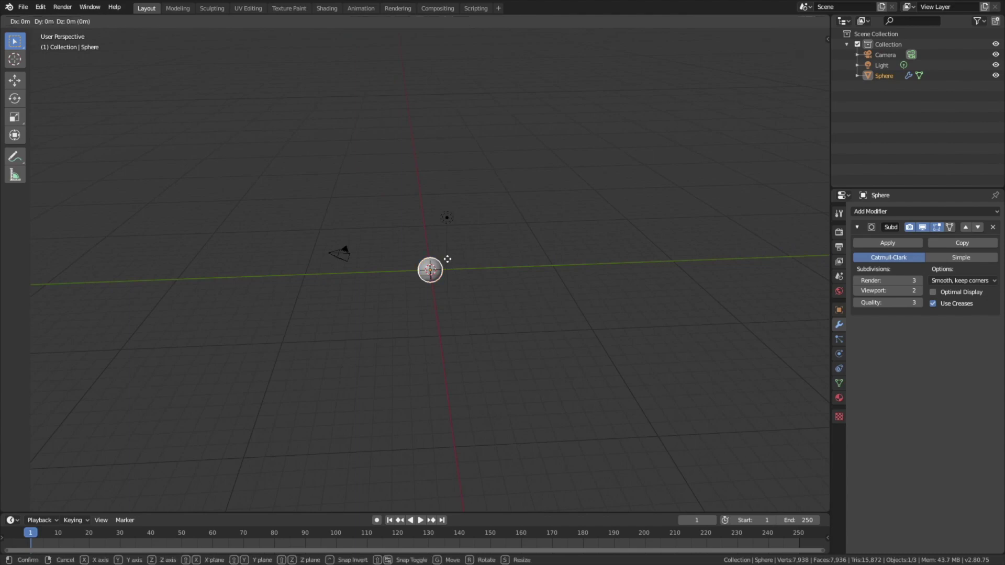
key("y")
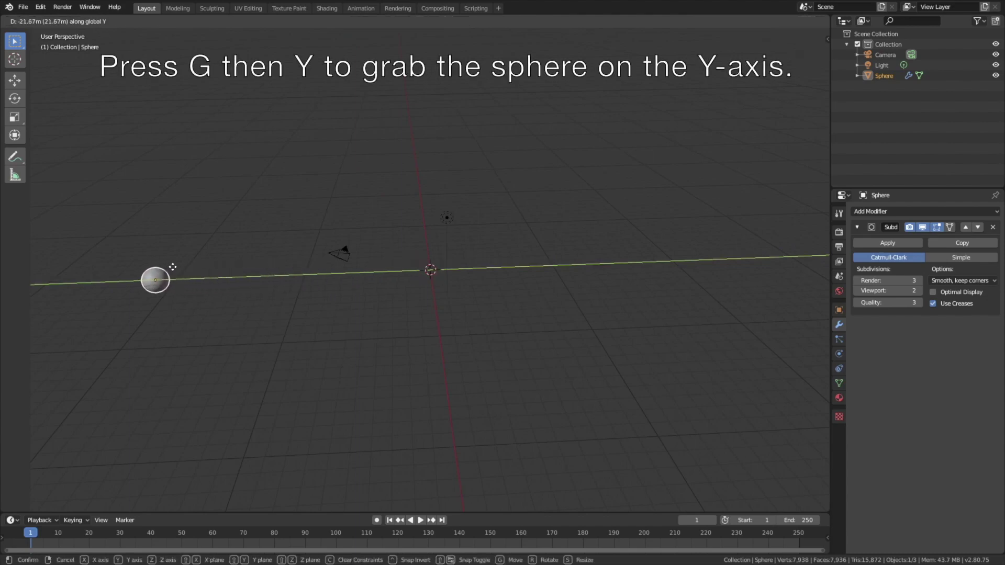
left_click(173, 267)
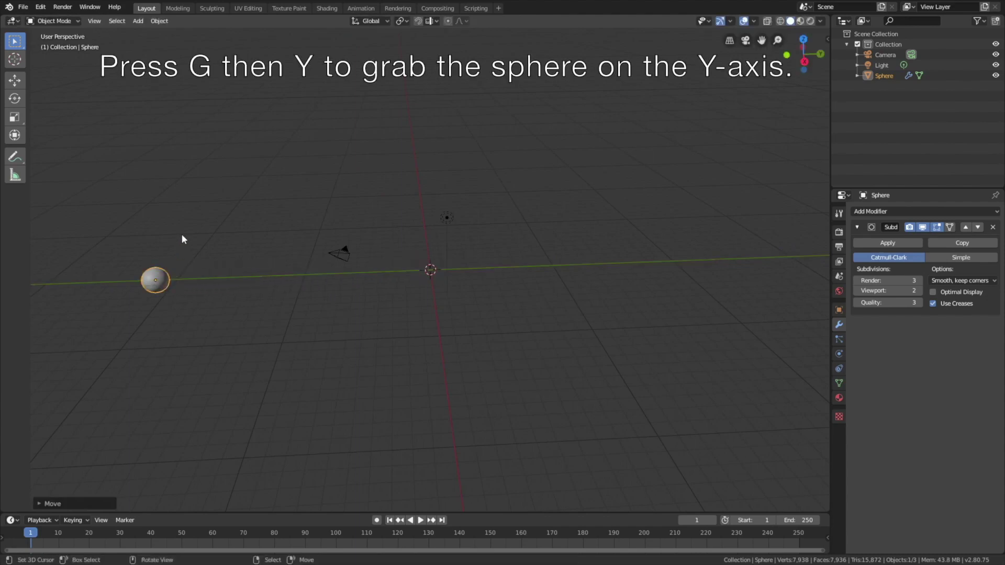
Step: Add a plane at the origin and scale it up evenly until its edge nearly reaches the sphere
left_click(137, 21)
mouse_move(171, 34)
left_click(231, 34)
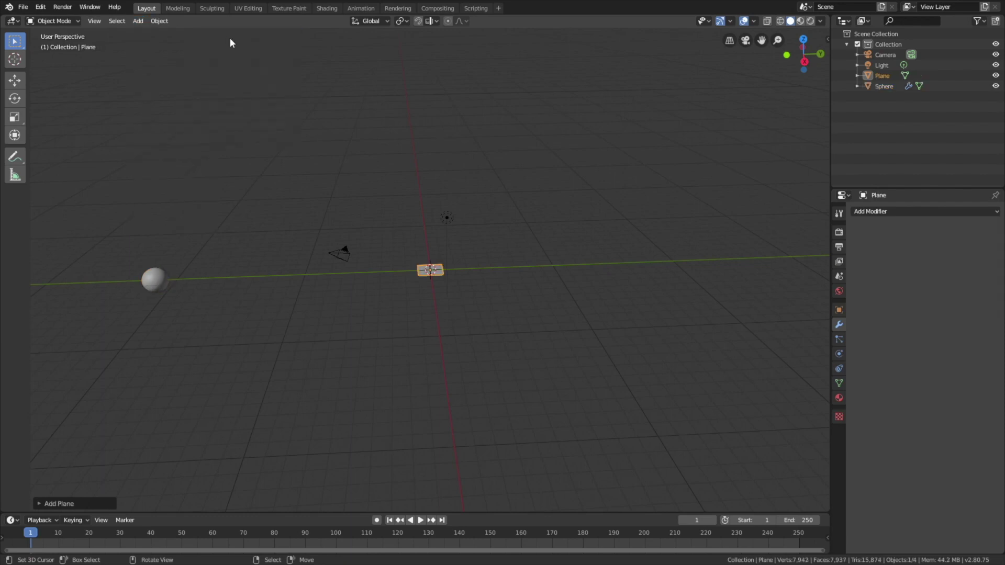
key("s")
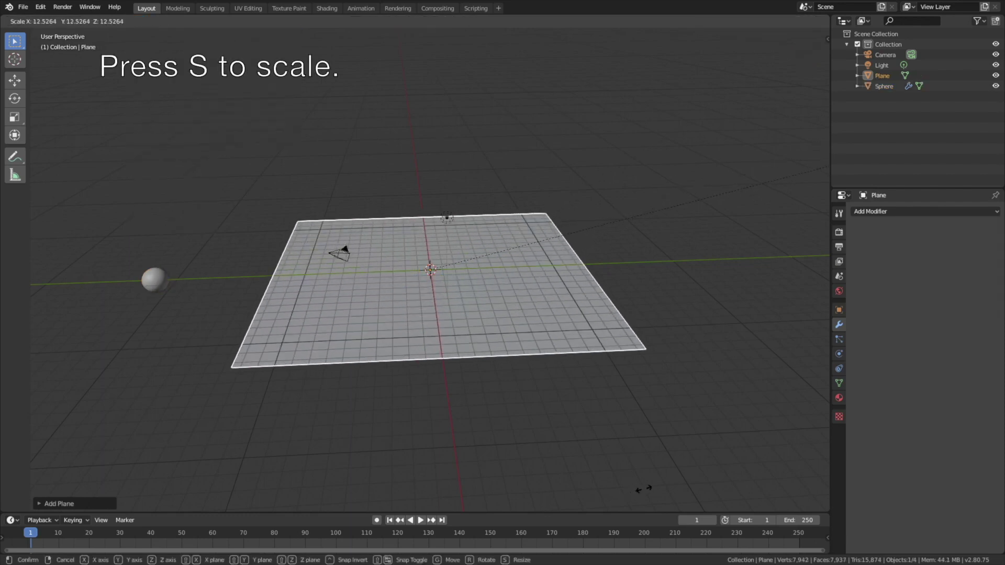
left_click(309, 269)
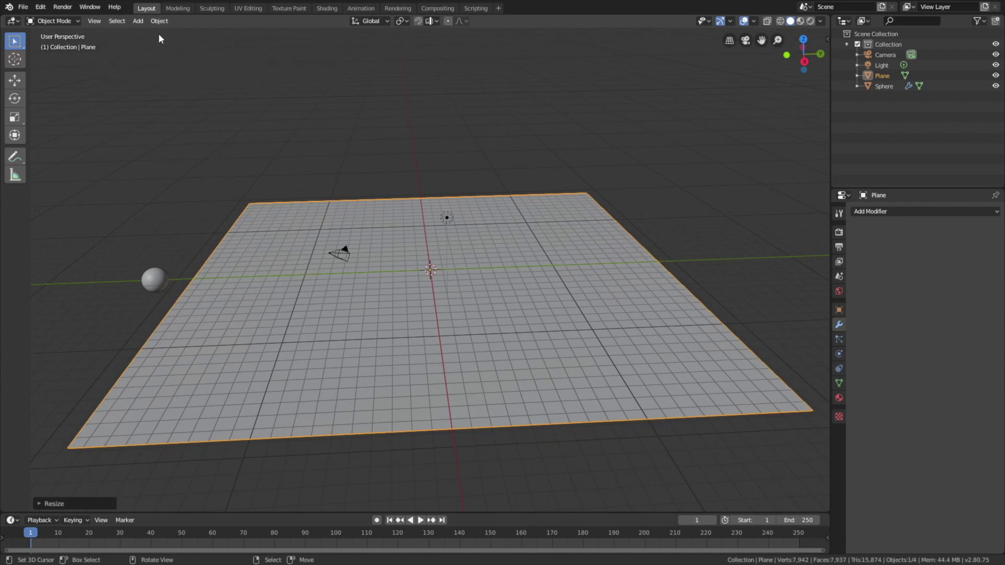
Step: Subdivide the whole plane in Edit Mode with 100 cuts
left_click(53, 21)
left_click(55, 45)
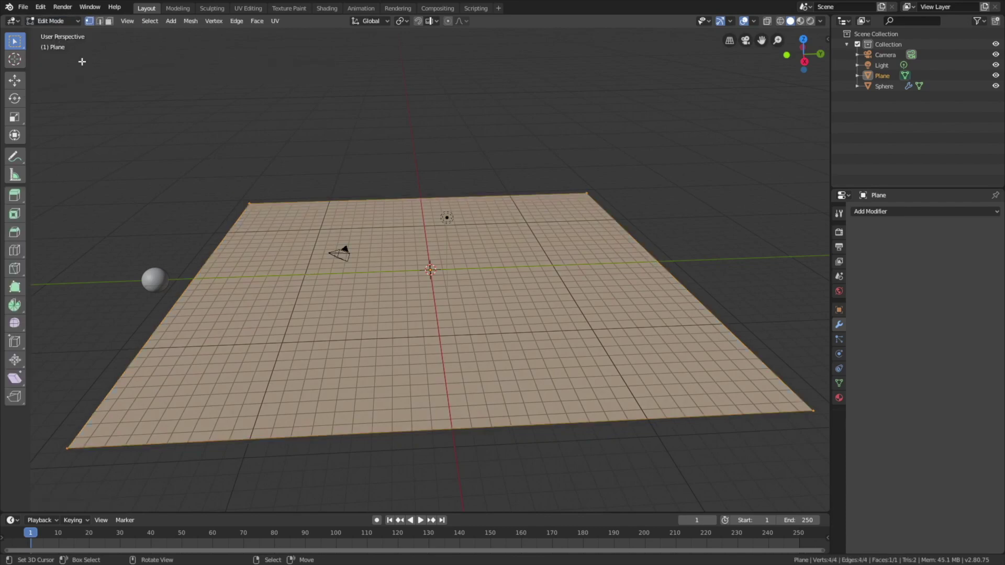
key("w")
left_click(369, 174)
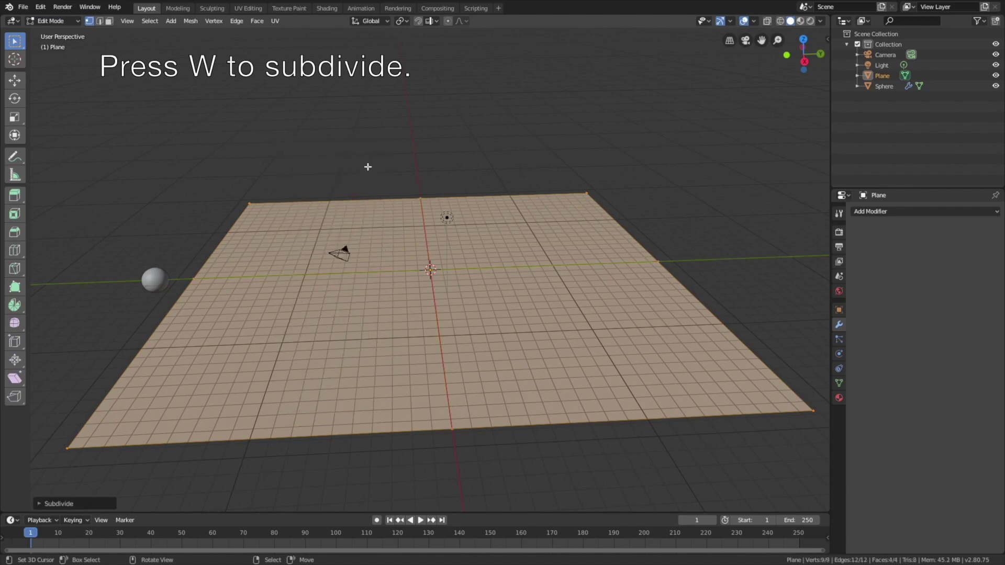
left_click(77, 503)
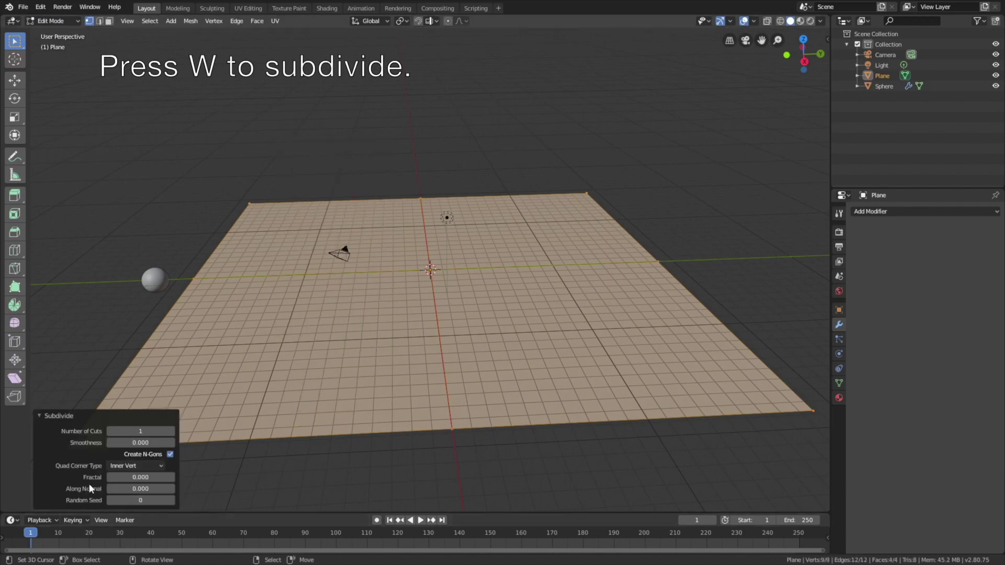
left_click(127, 431)
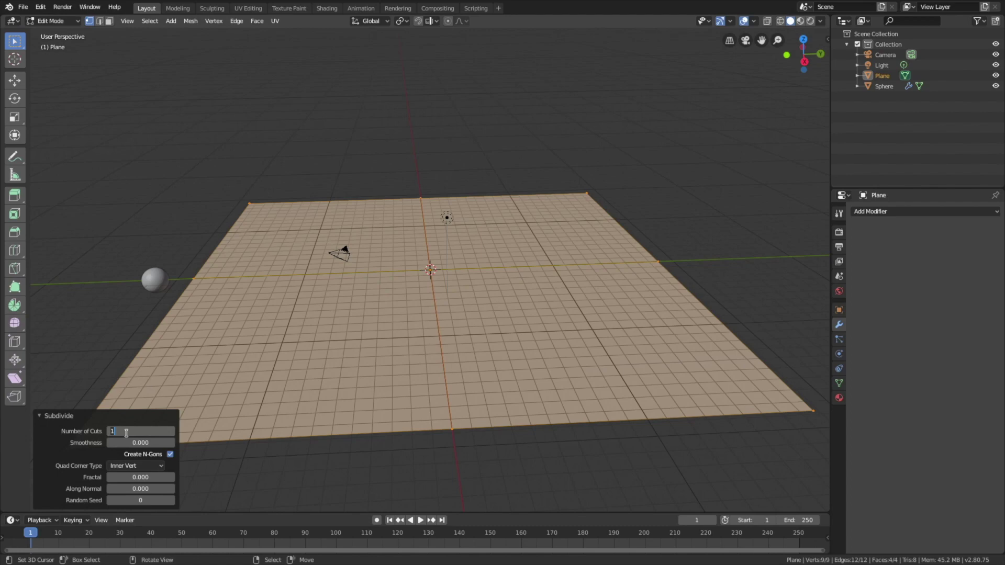
key("Return")
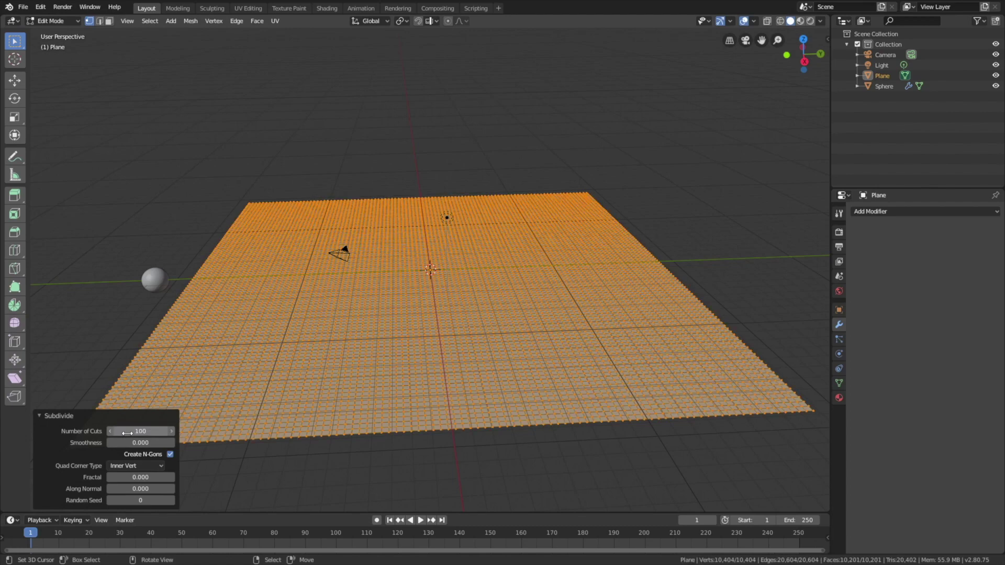
Step: Subdivide the plane once more with 1 cut and return to Object Mode
key("w")
left_click(364, 209)
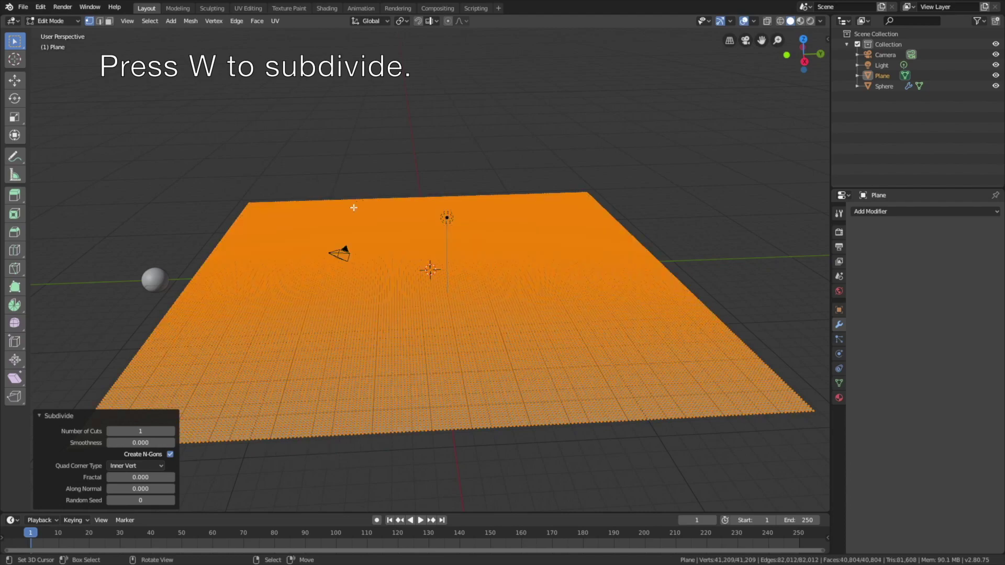
left_click(61, 24)
left_click(53, 33)
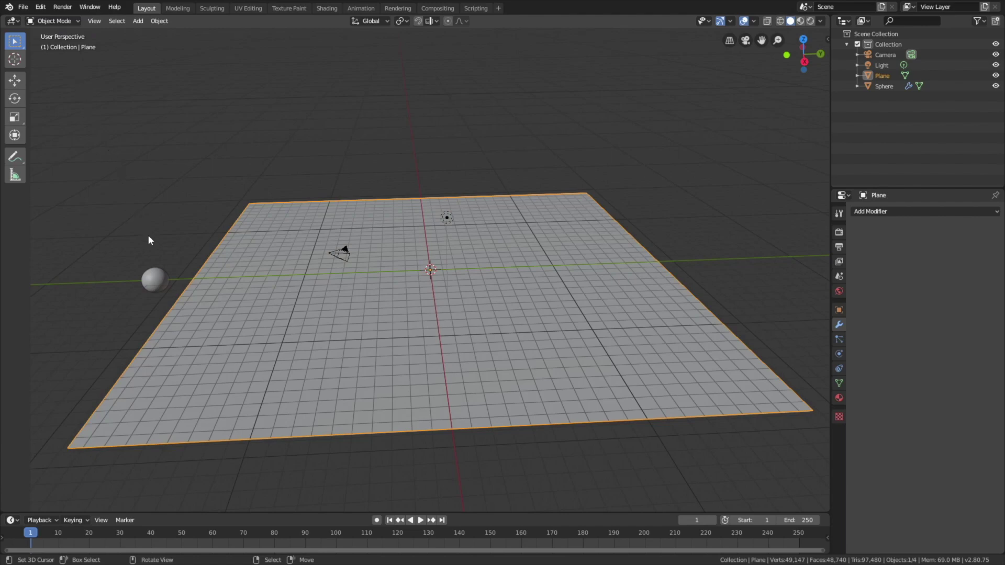
Step: Select the sphere and insert a location keyframe for it at frame 1
left_click(159, 274)
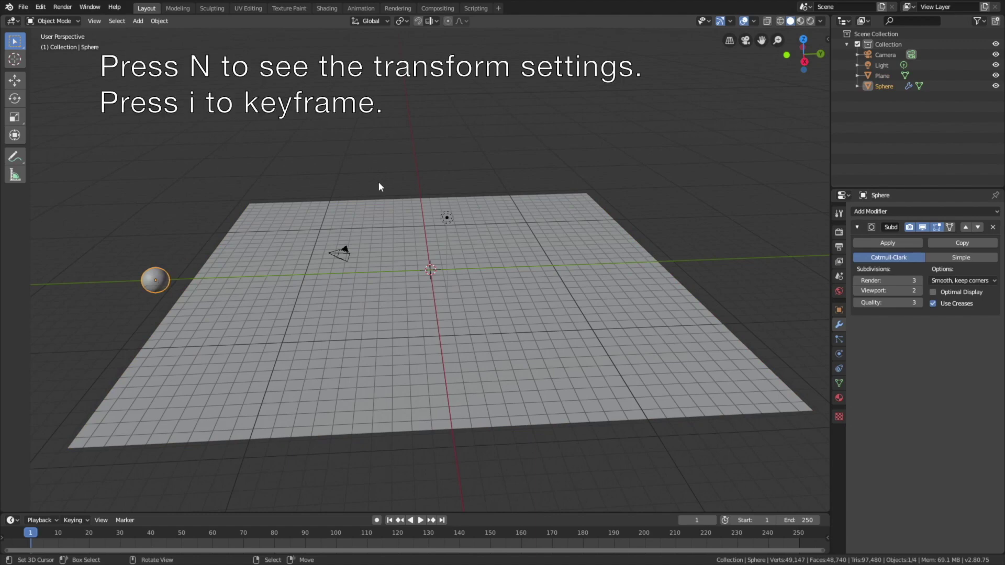
key("n")
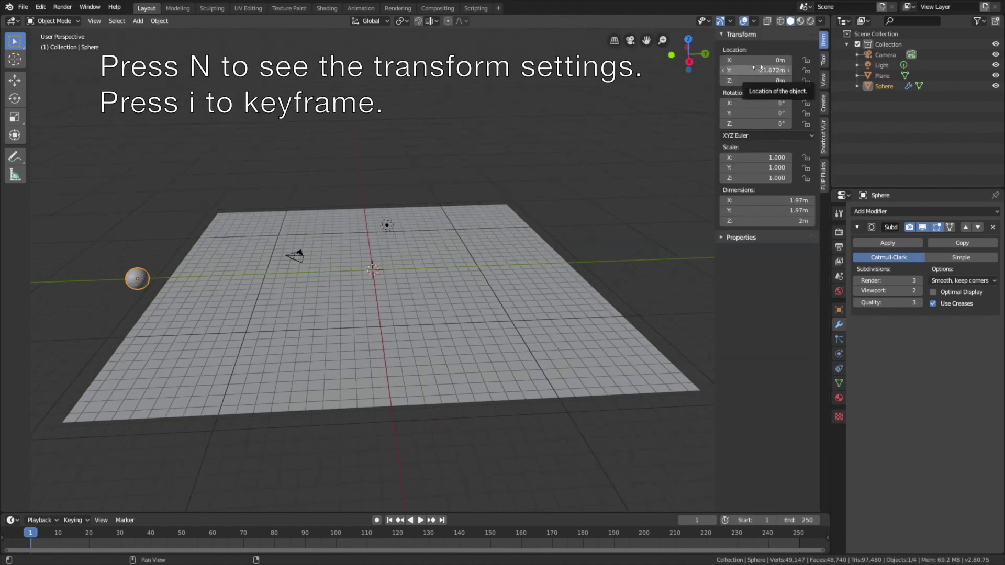
key("i")
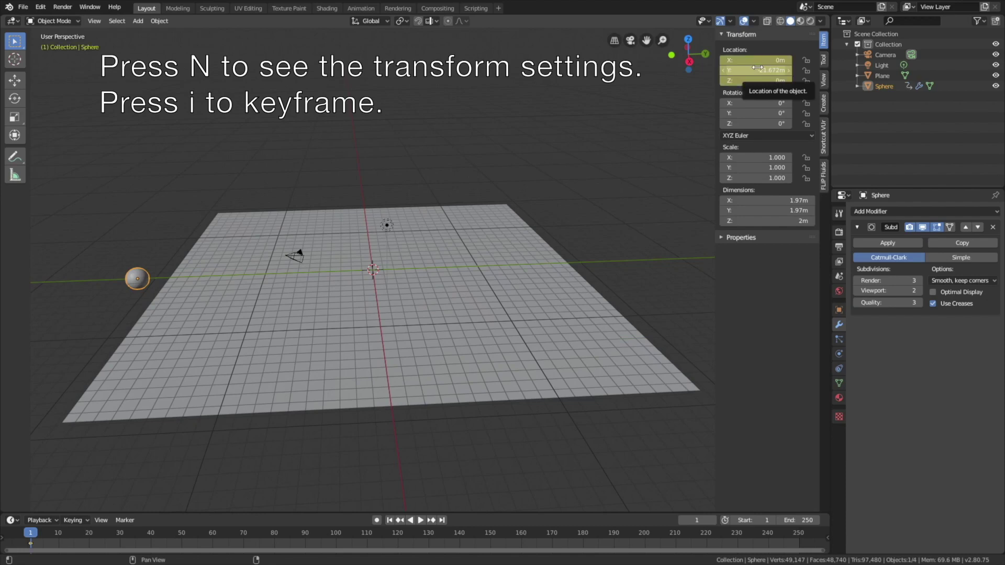
Step: At frame 125, move the sphere about 43 m along Y to the plane's opposite side and keyframe its location
left_click(413, 543)
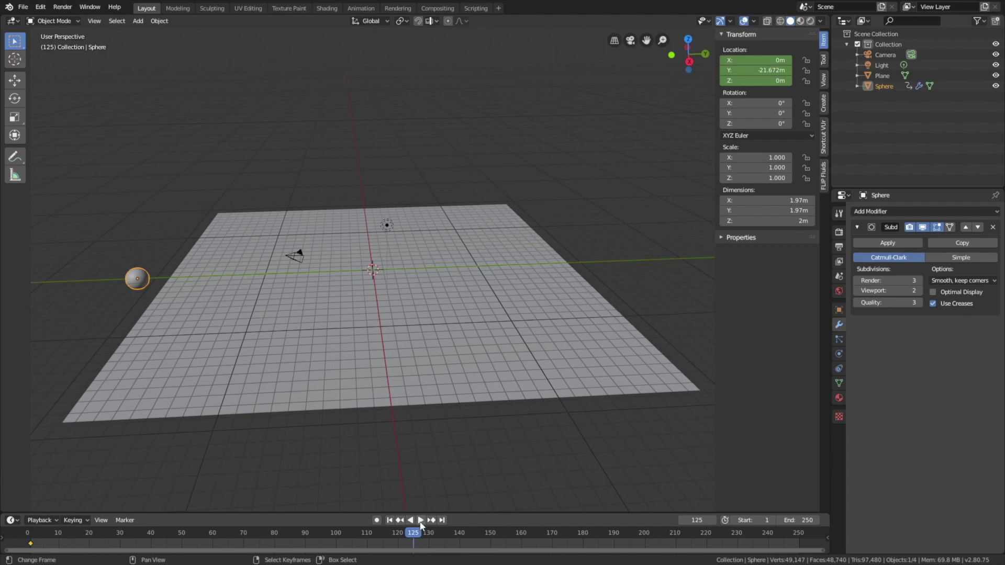
key("g")
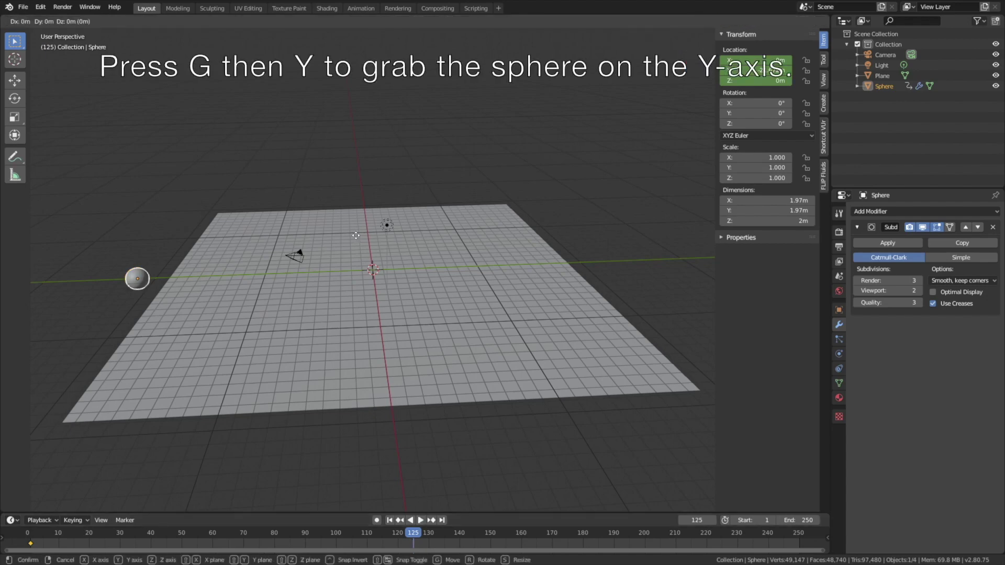
key("y")
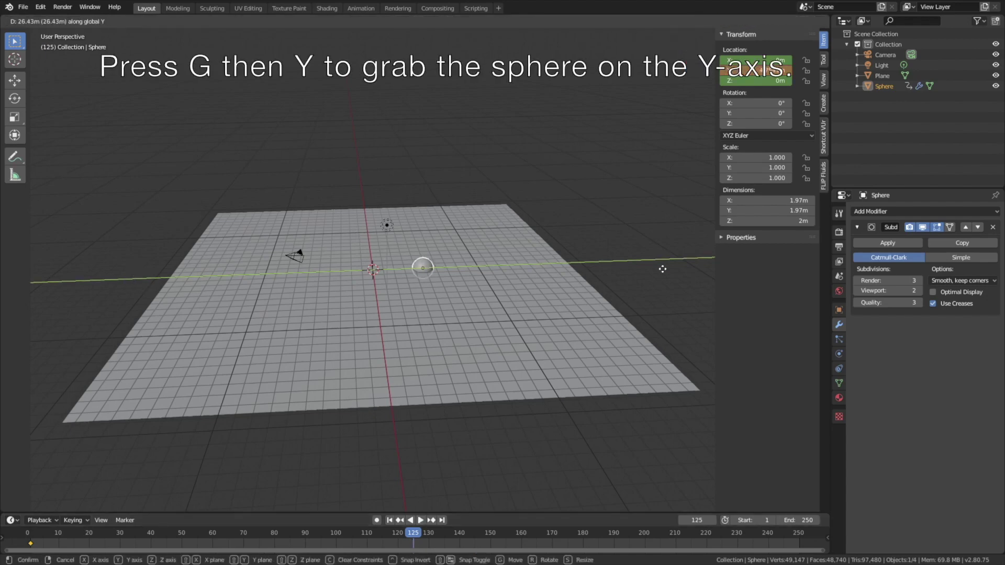
left_click(134, 279)
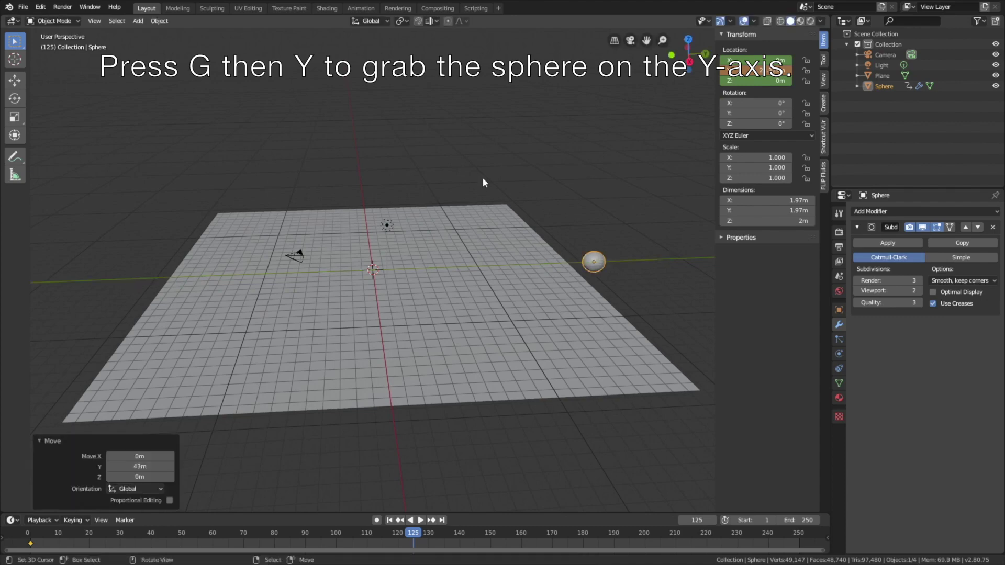
key("i")
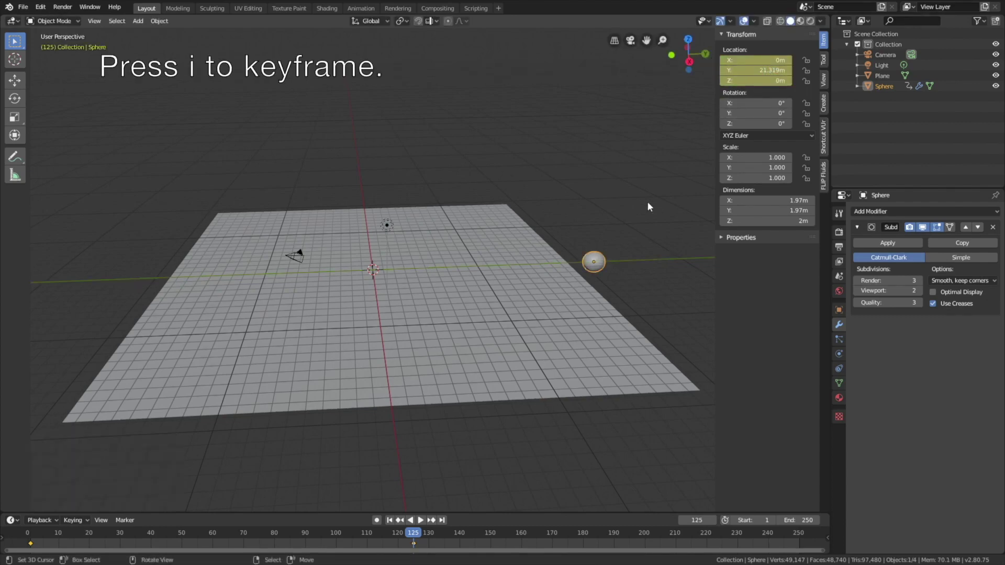
Step: At frame 250, move the sphere about 42 m back along Y to its starting side and keyframe its location
left_click(443, 520)
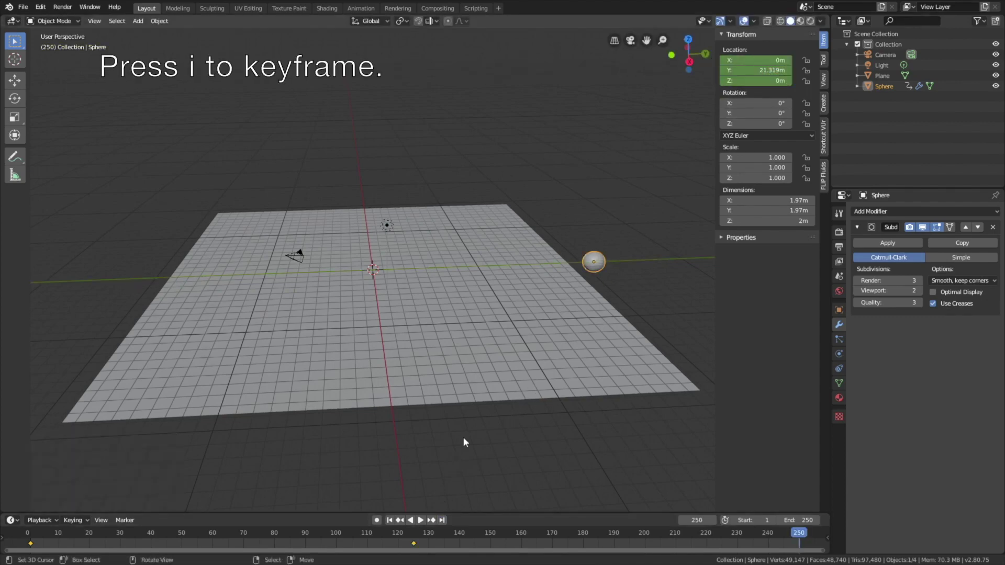
key("g")
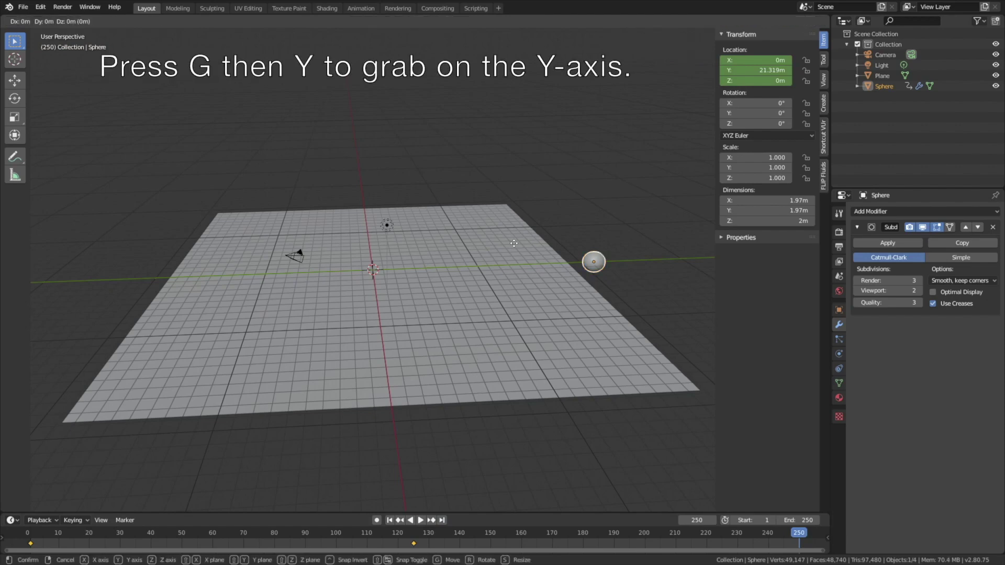
key("y")
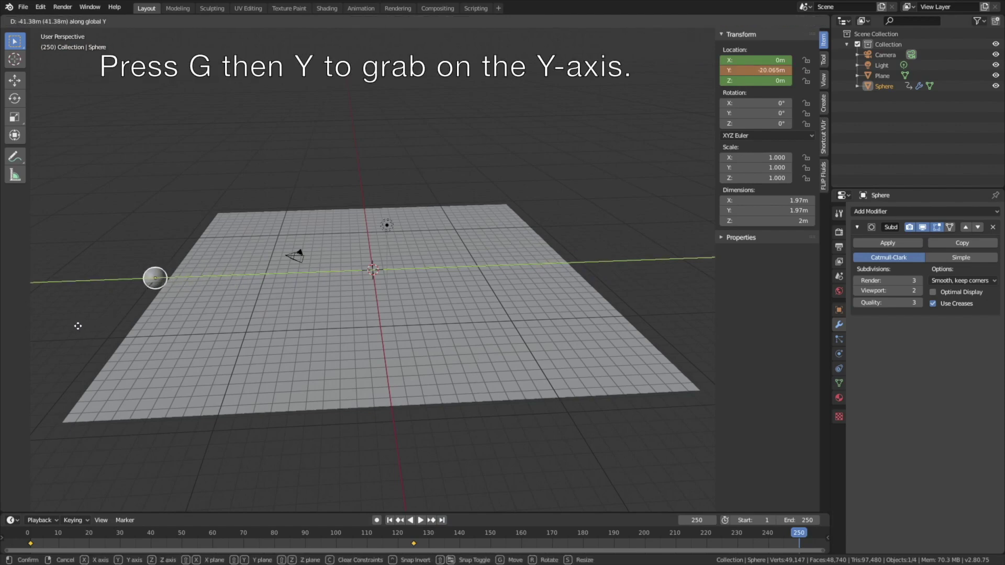
left_click(71, 328)
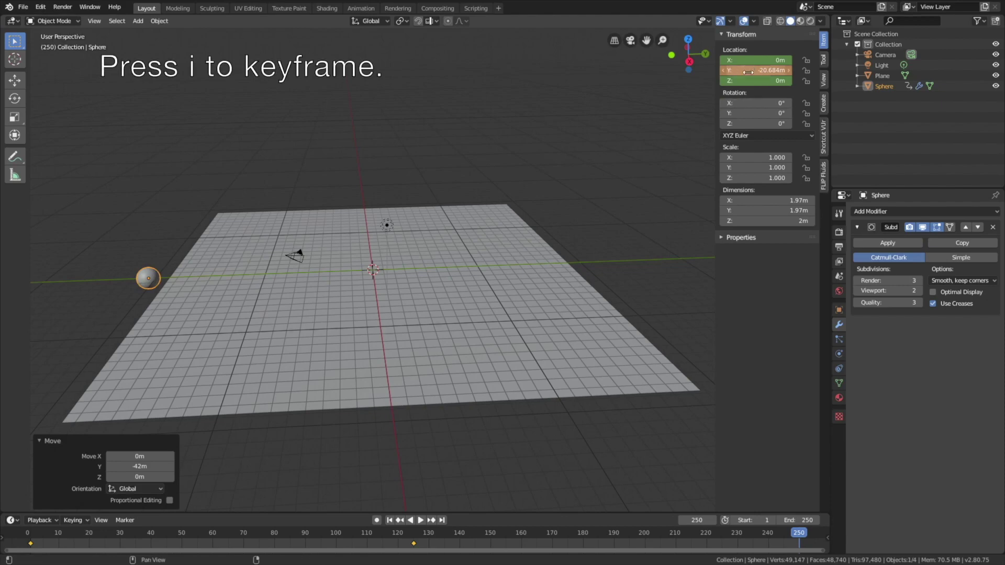
key("i")
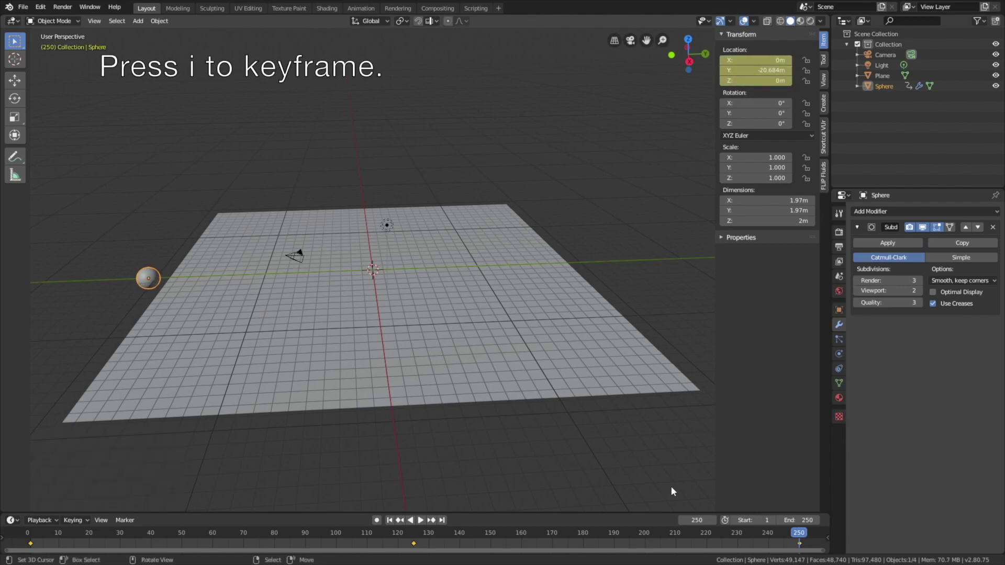
Step: Return to frame 1 and scale the sphere up uniformly by a factor of about 1.885
left_click_drag(789, 539, 30, 531)
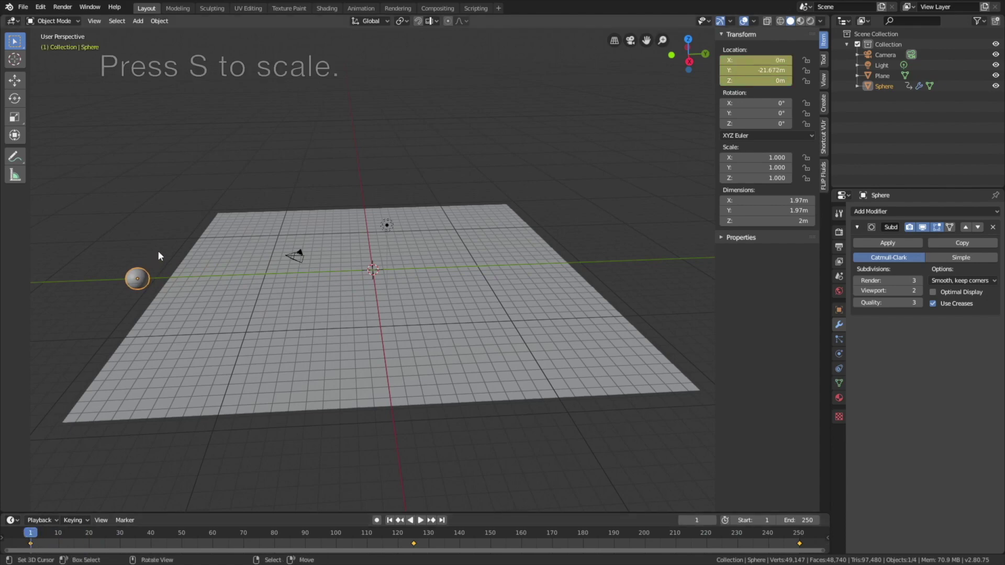
key("s")
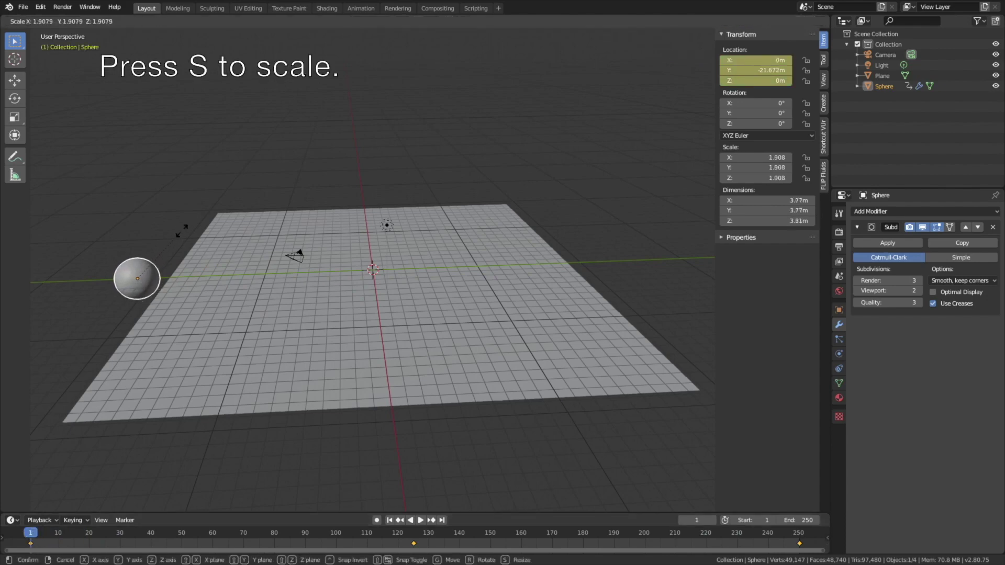
left_click(183, 232)
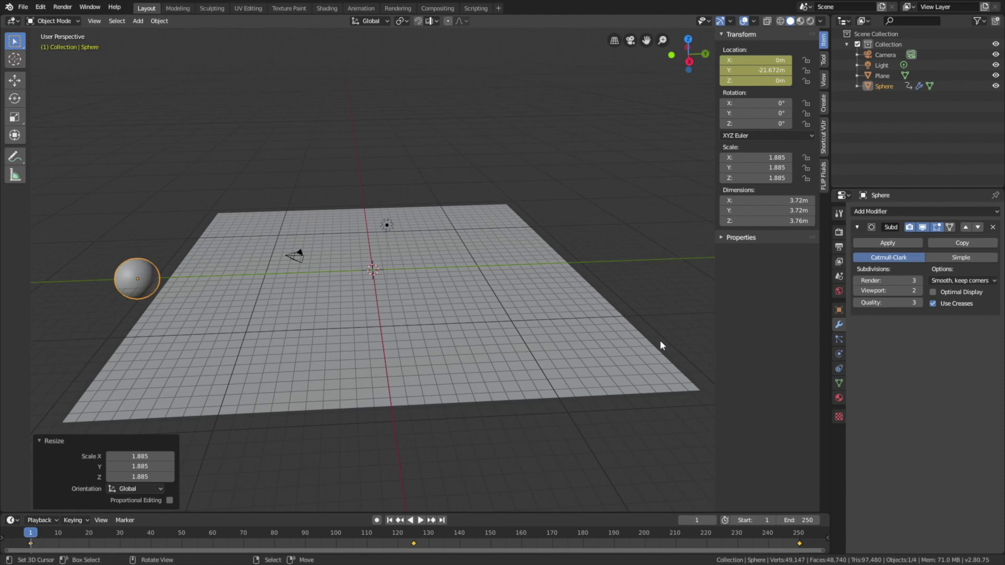
Step: Enable Dynamic Paint physics on the sphere, set its type to Brush and add the brush
left_click(839, 353)
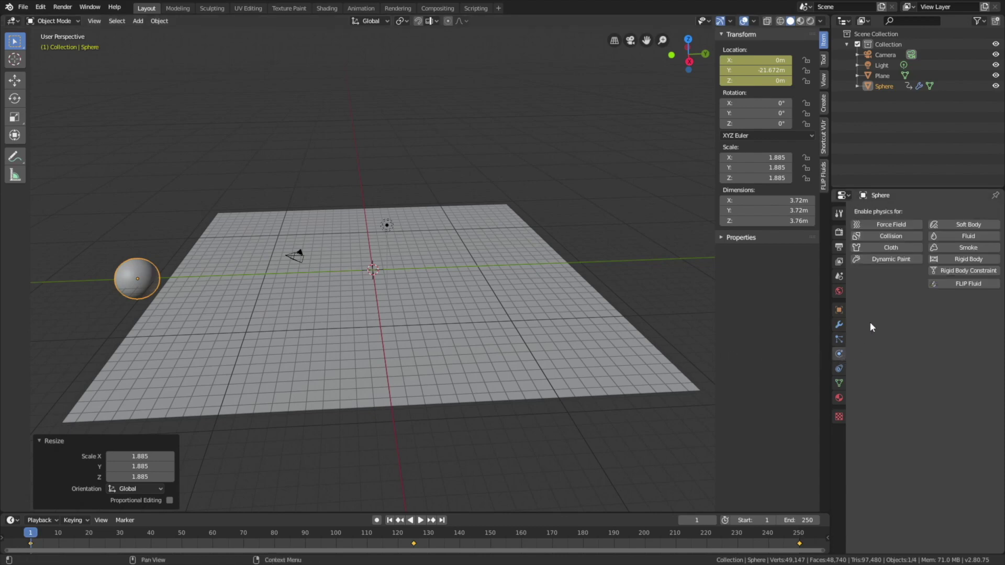
left_click(892, 259)
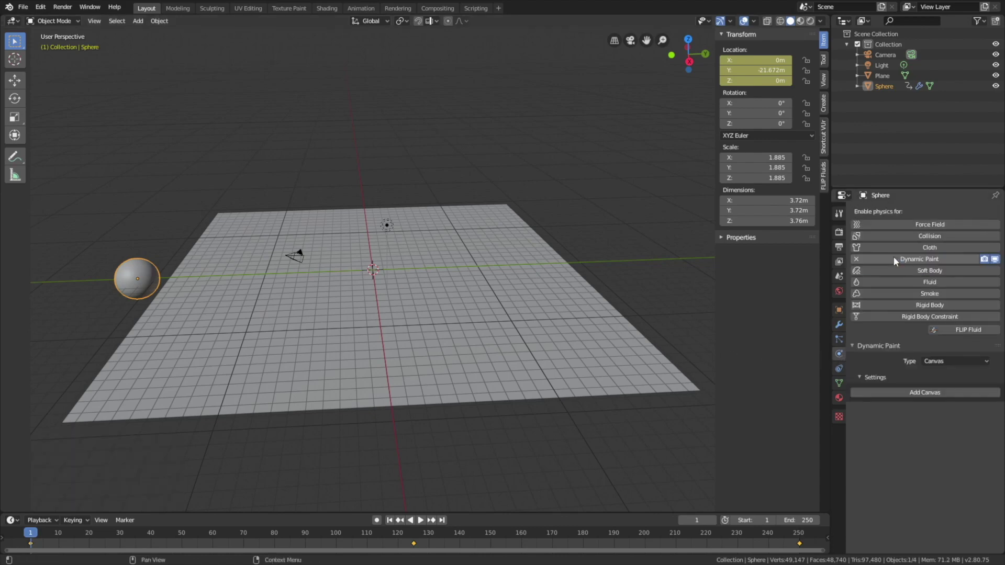
left_click(936, 361)
left_click(940, 385)
left_click(940, 393)
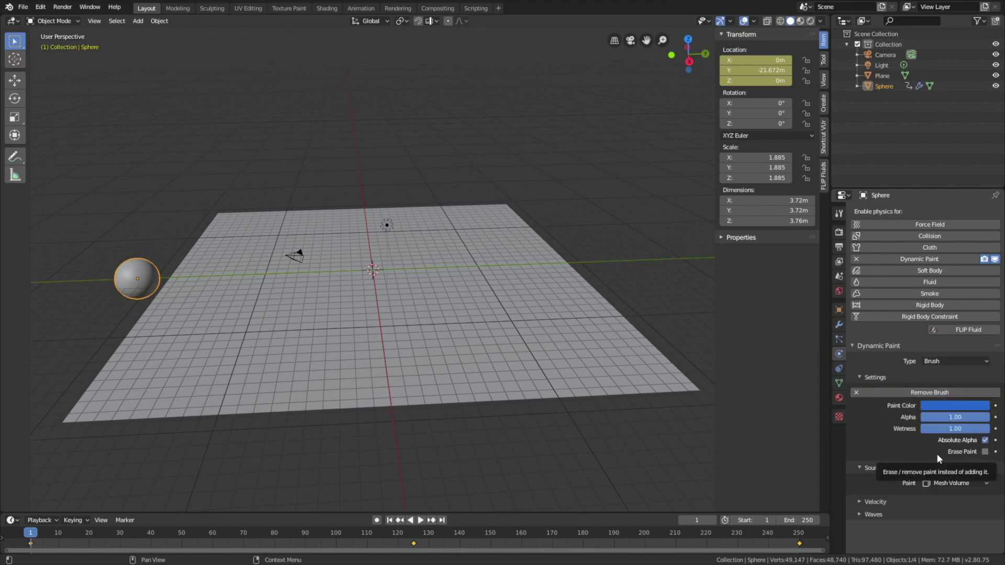
Step: Change the wave type in the sphere's brush wave settings
left_click(880, 515)
scroll(895, 515, "down", 1)
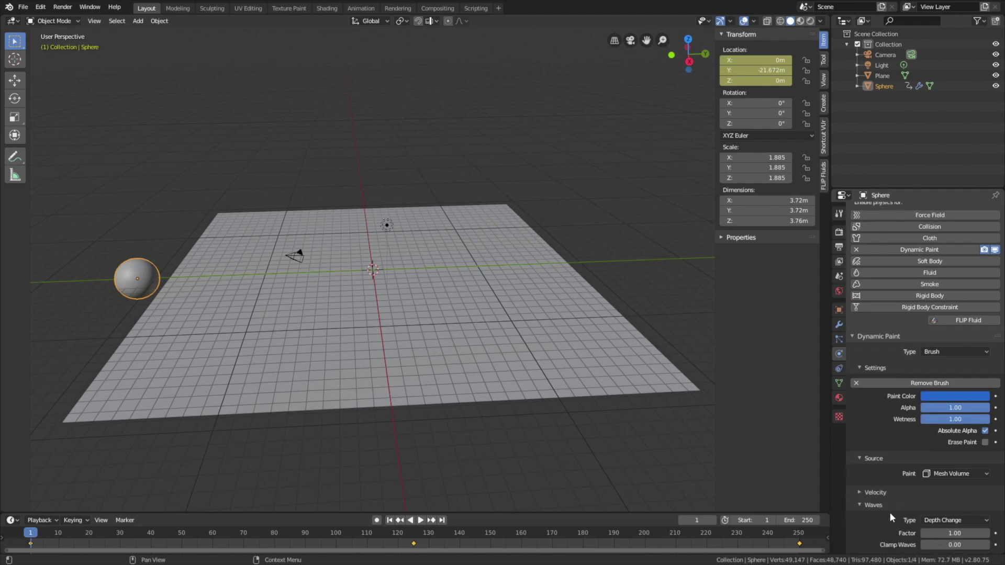
left_click(946, 520)
left_click(947, 486)
Step: Enable Dynamic Paint on the plane, add a canvas to it and set the surface type to Waves
left_click(330, 238)
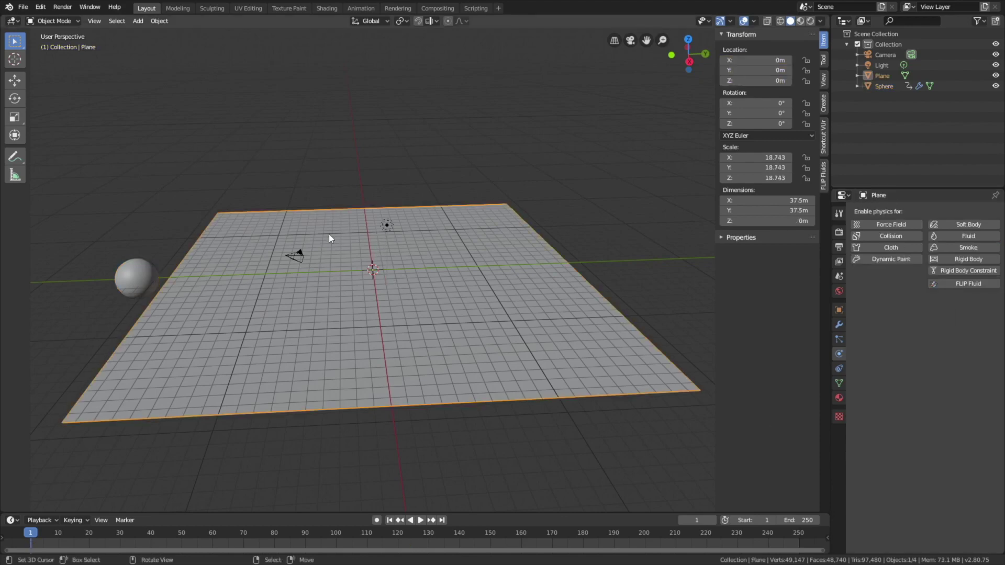
left_click(894, 258)
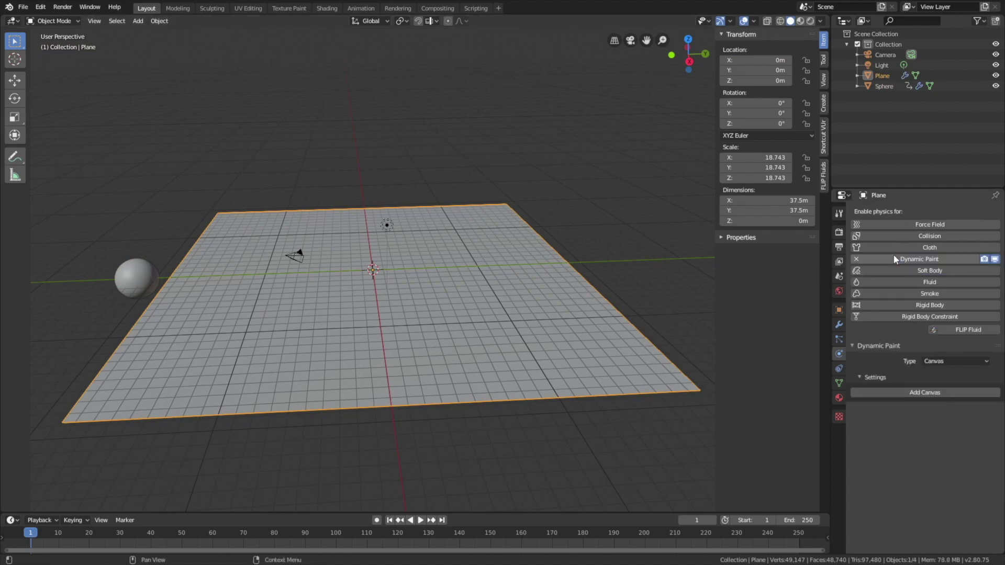
left_click(925, 392)
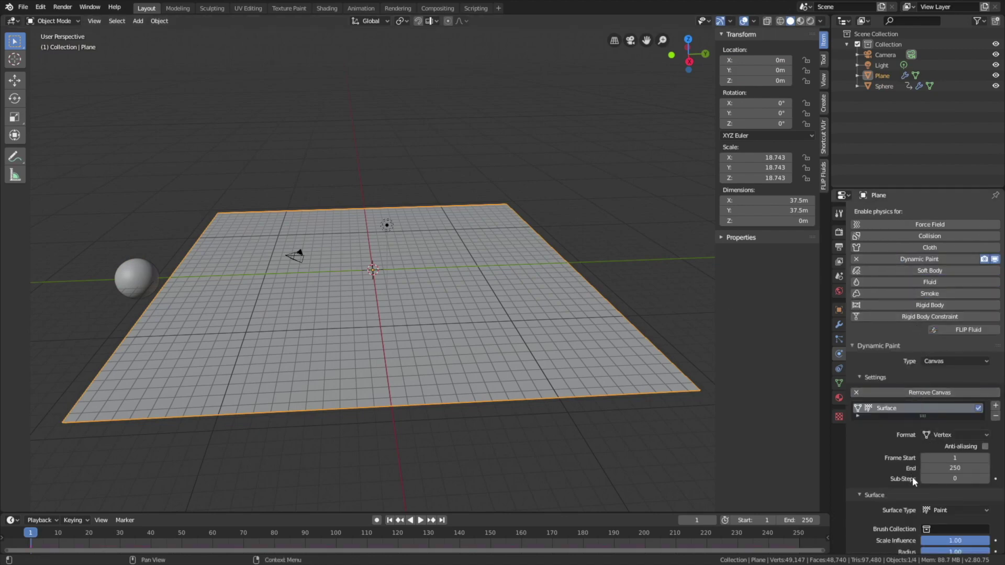
left_click(941, 509)
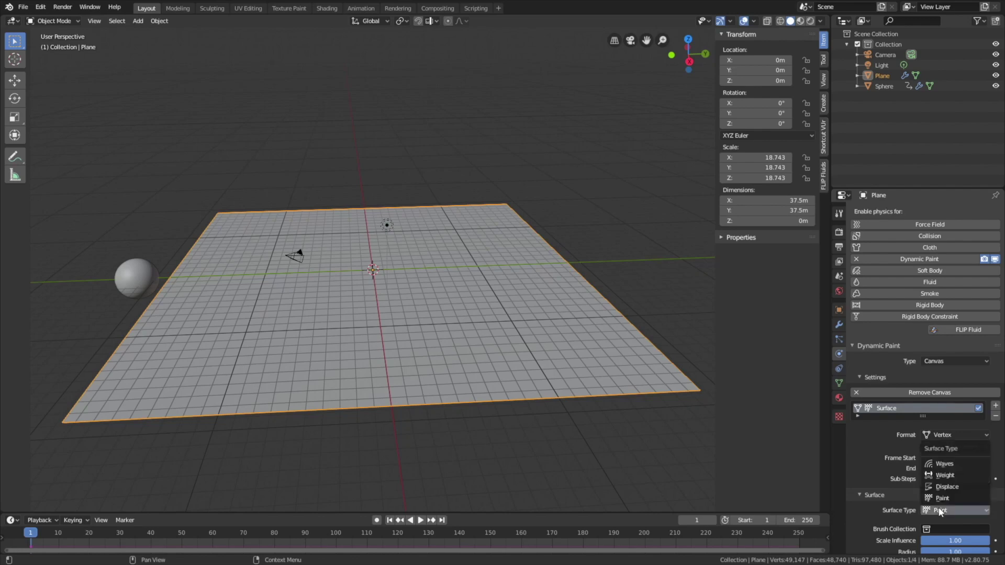
left_click(936, 465)
Step: Set the canvas surface's sub-steps to 4 and enable open borders for its waves
left_click(949, 479)
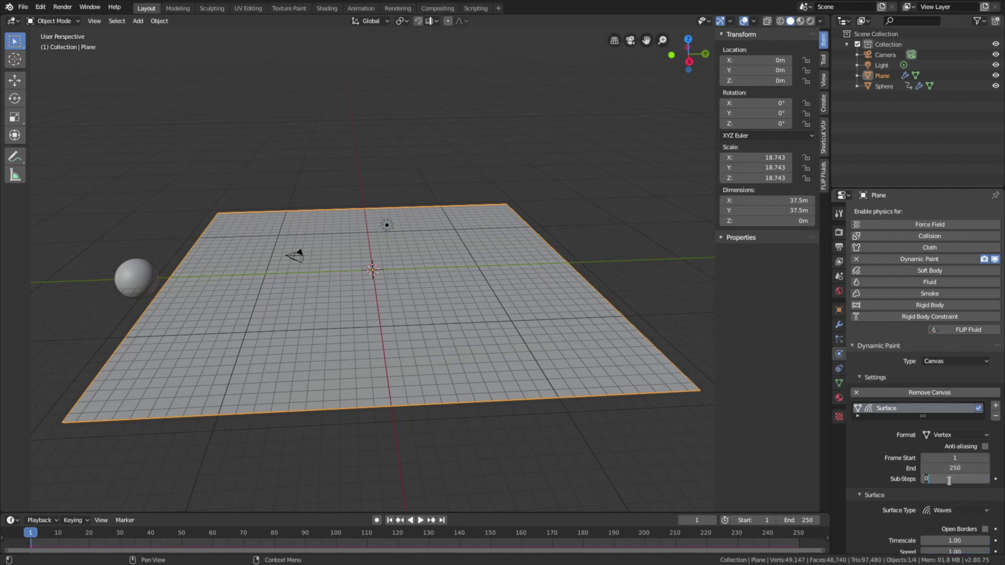
type("4")
key("Return")
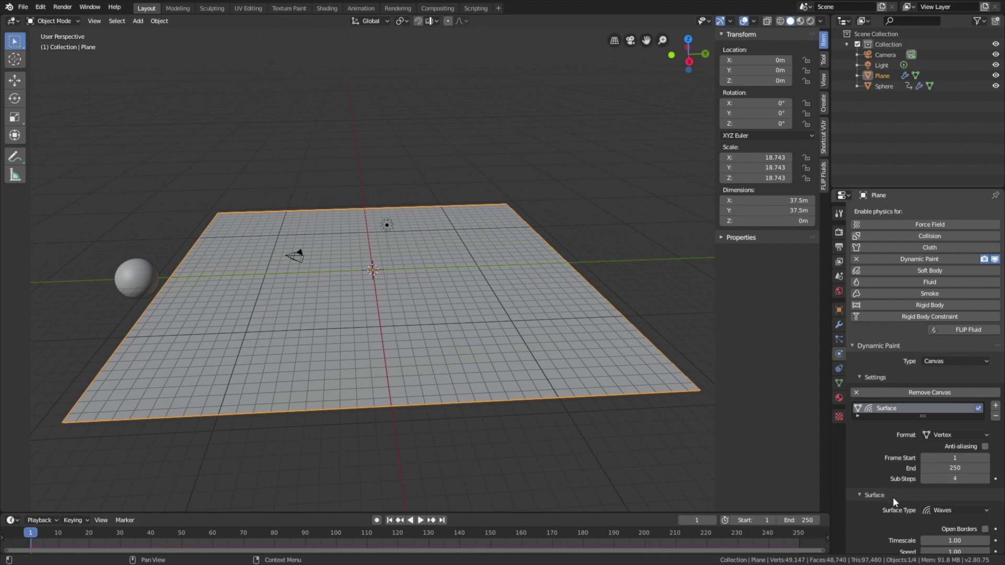
scroll(893, 497, "down", 3)
scroll(893, 497, "down", 2)
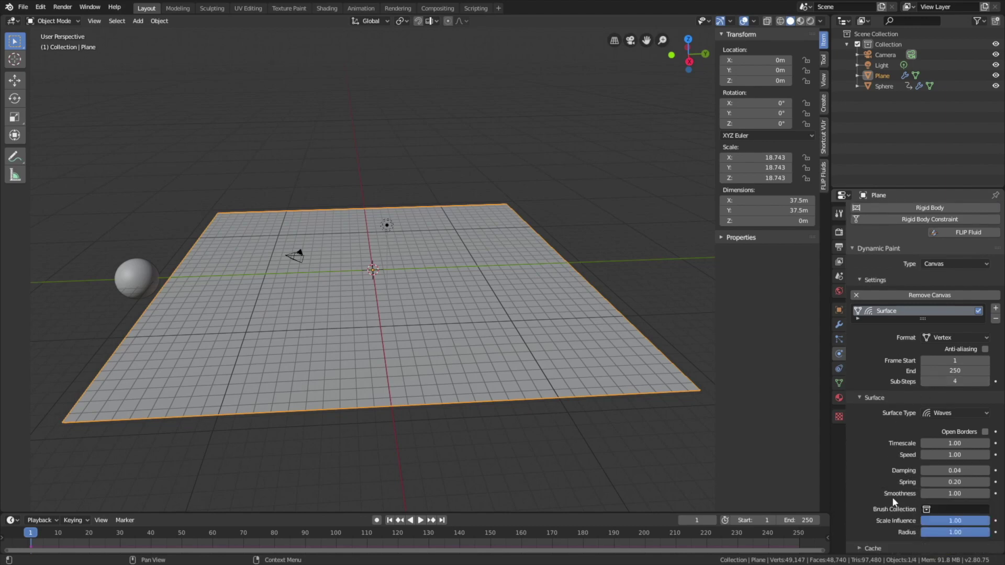
left_click(985, 432)
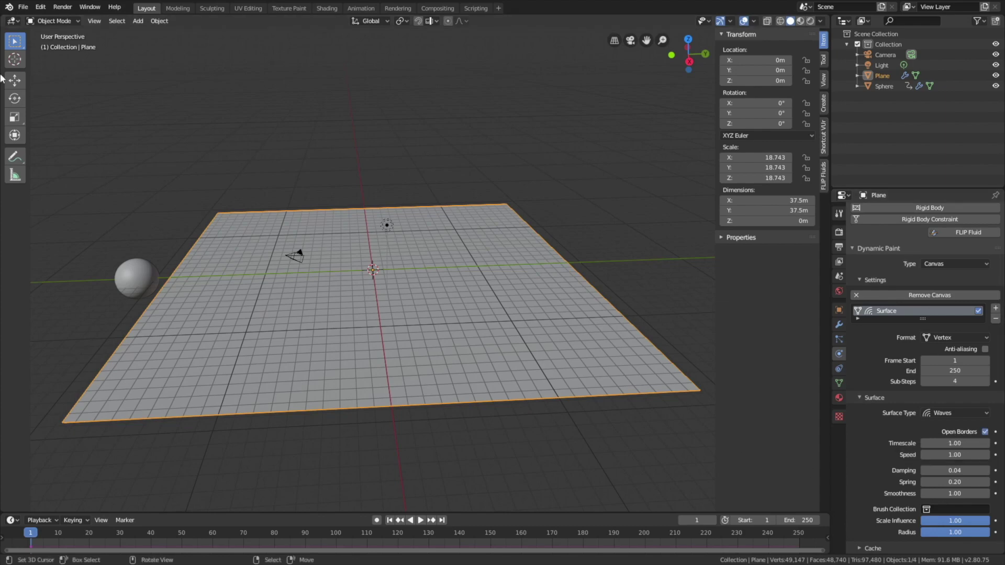
Step: Save the project as a new file named tut in the 2.8 waves folder
left_click(23, 7)
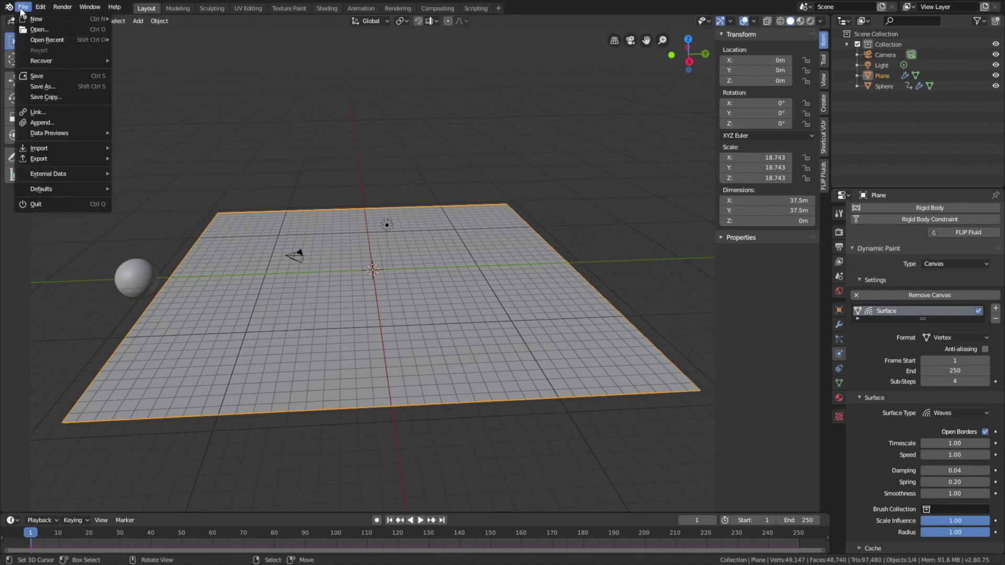
left_click(47, 87)
left_click(155, 48)
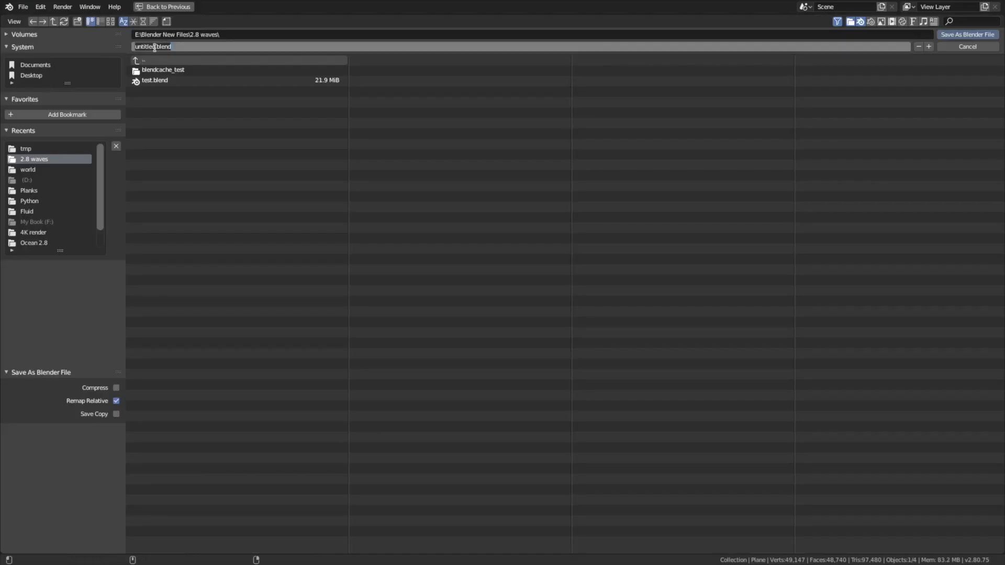
type("waves")
key("Return")
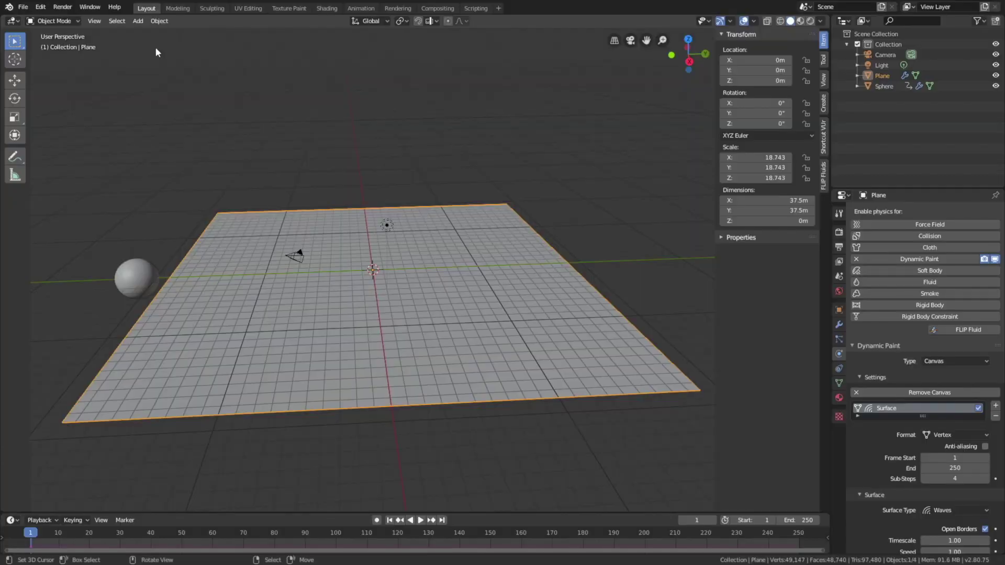
Step: Bake the plane's Dynamic Paint wave cache for frames 1 to 250
scroll(917, 477, "down", 5)
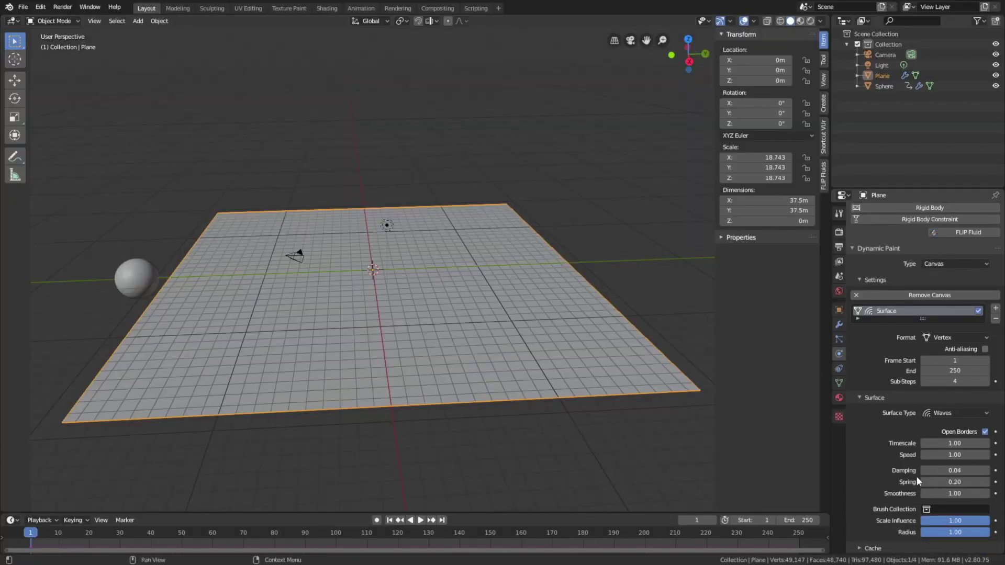
scroll(880, 501, "down", 4)
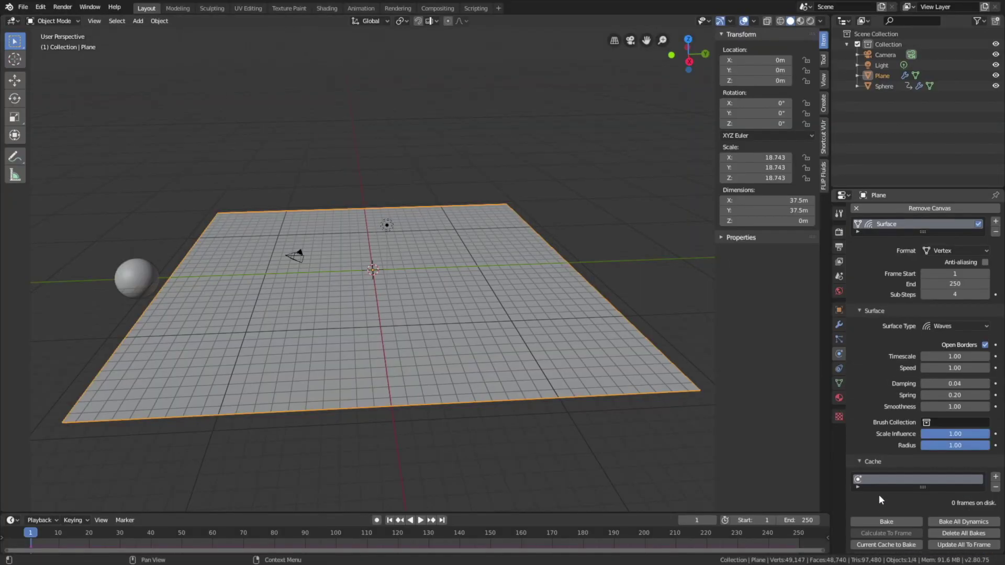
left_click(897, 520)
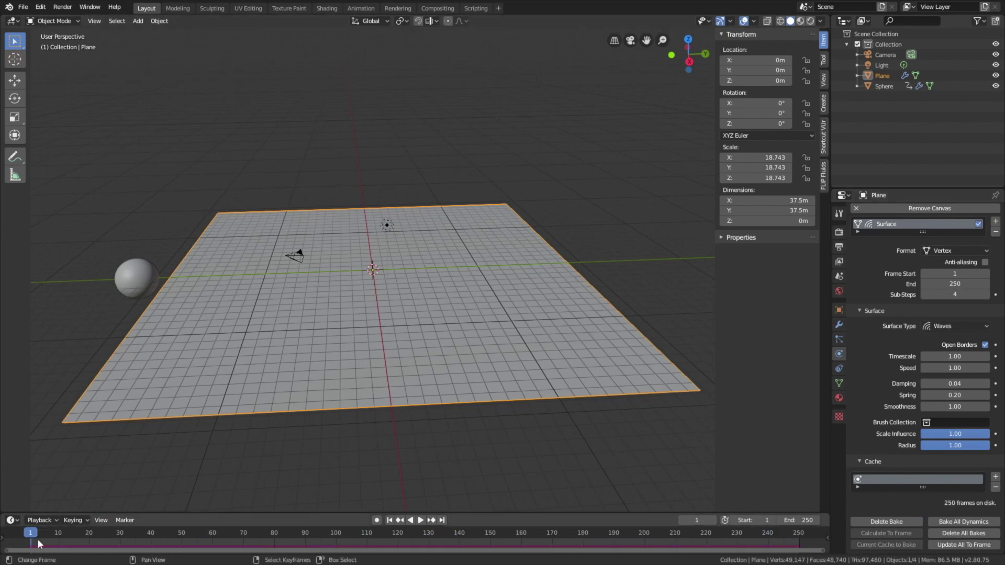
Step: Play and scrub the baked waves with viewport overlays hidden, and return to frame 1 with overlays shown
key("space")
left_click_drag(96, 548, 651, 544)
key("space")
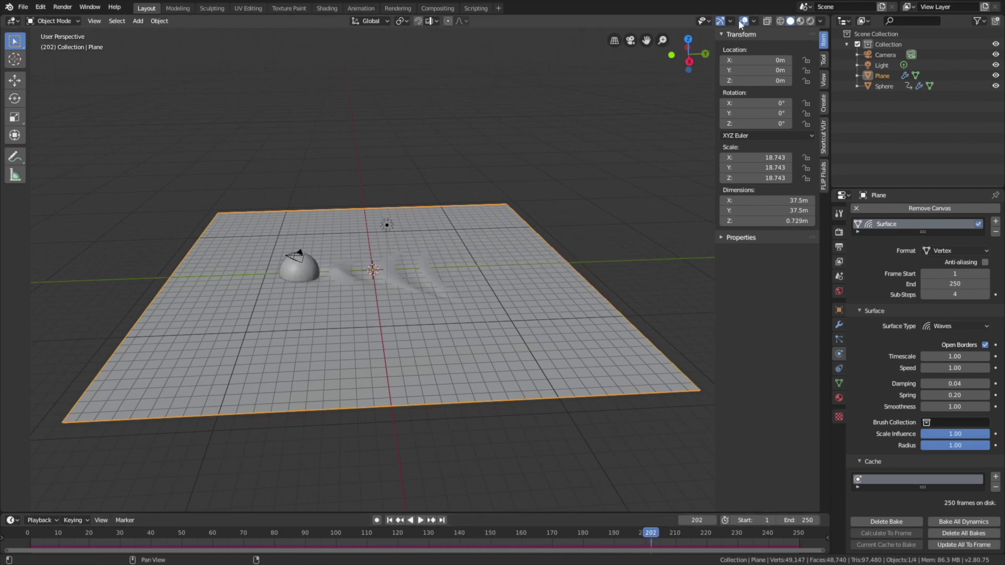
left_click(744, 21)
key("space")
left_click_drag(656, 538, 20, 559)
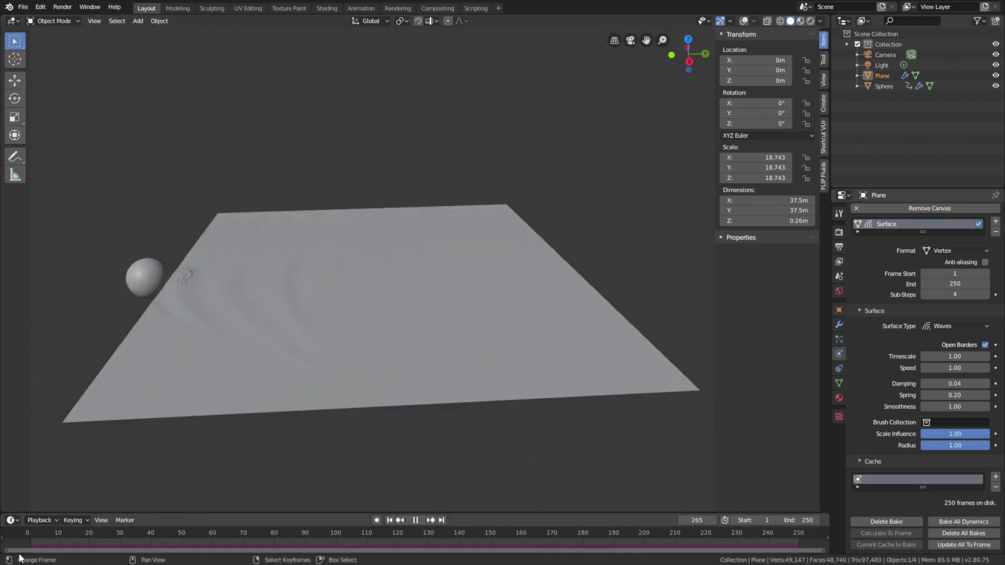
left_click_drag(587, 533, 33, 542)
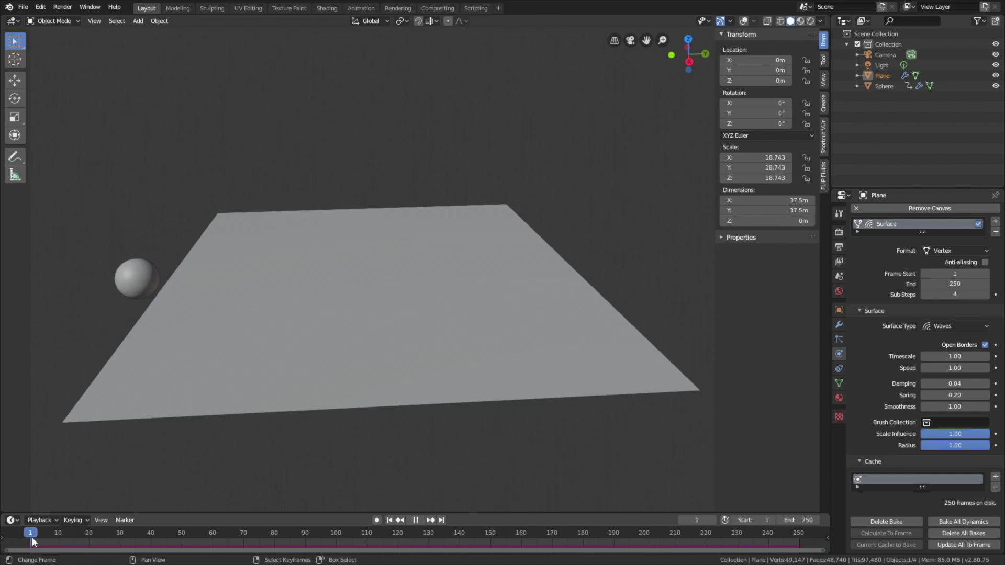
key("space")
left_click(743, 21)
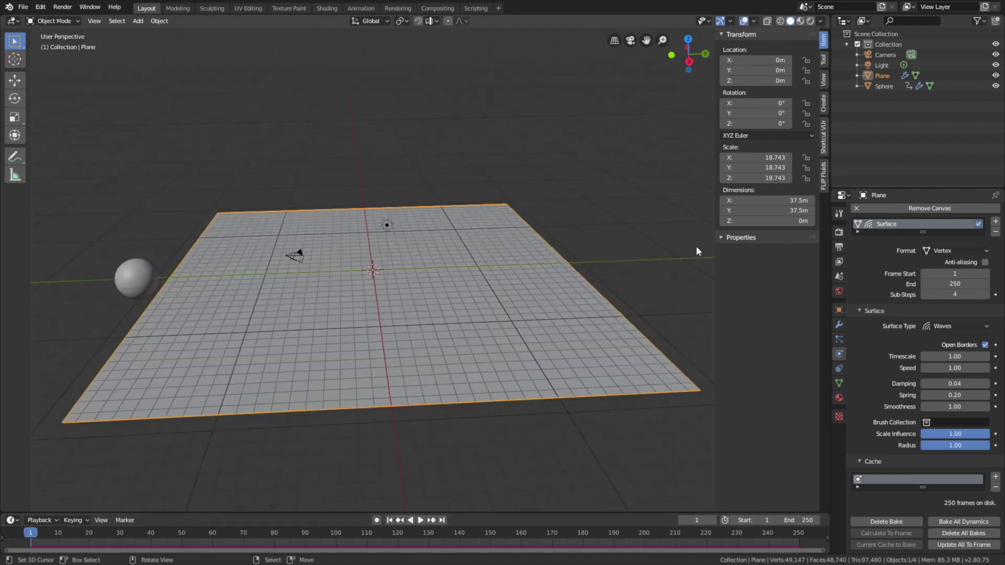
Step: Assign an Environment Texture to the world background's color
left_click(839, 290)
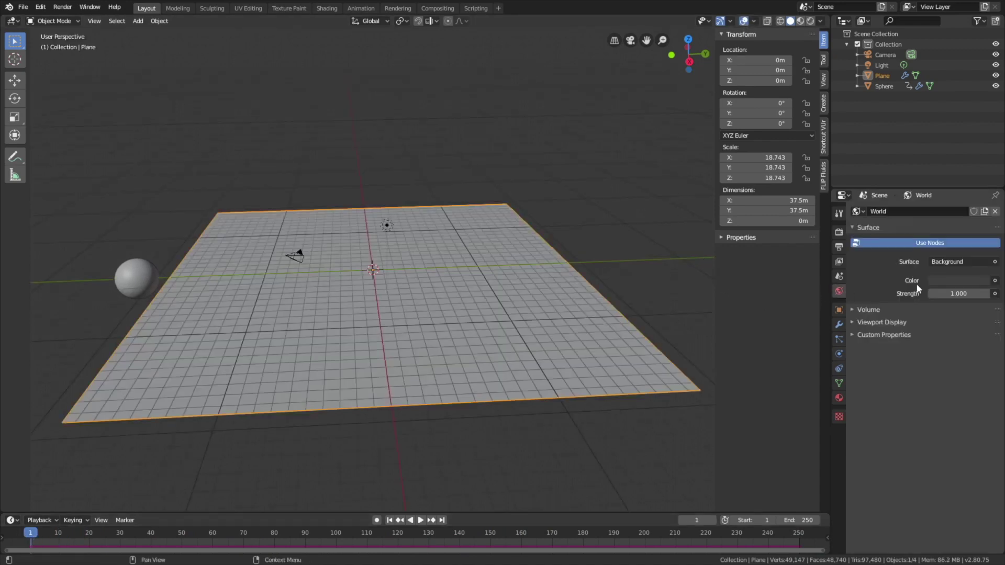
left_click(995, 280)
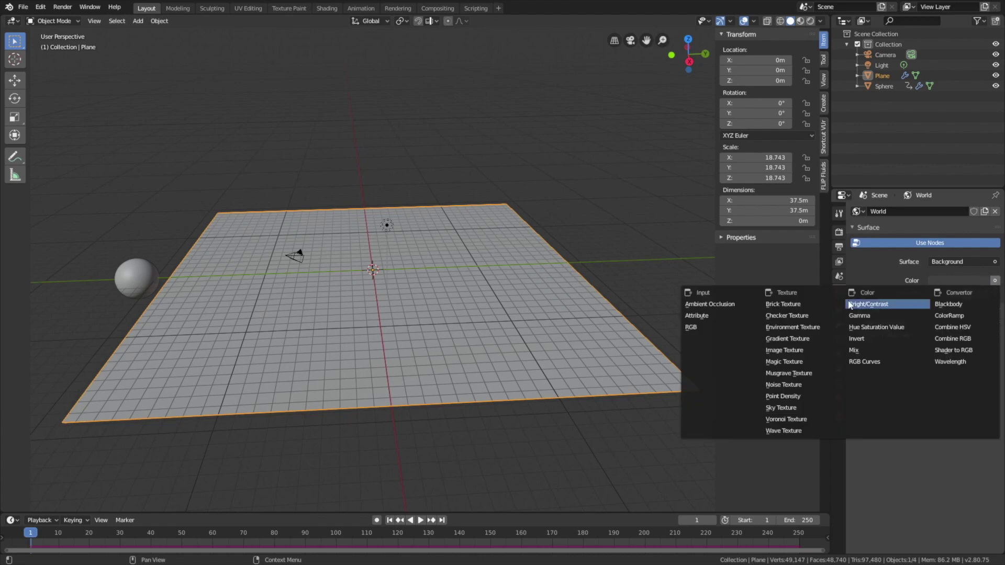
left_click(822, 327)
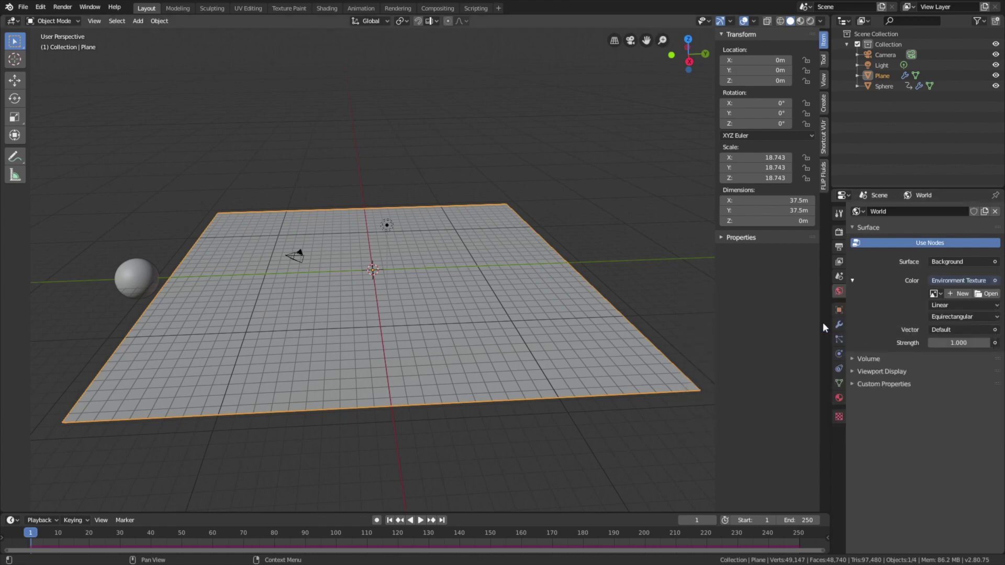
Step: Browse for the environment image to the E:\steam\steamapps\common\Blender\2.80\datafiles\studiolights\world folder
left_click(984, 295)
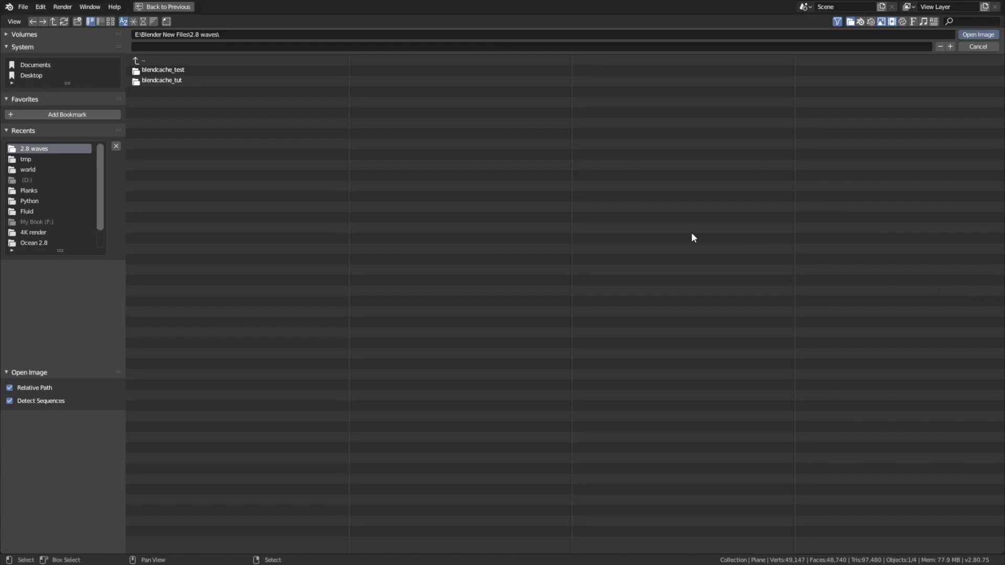
left_click(51, 35)
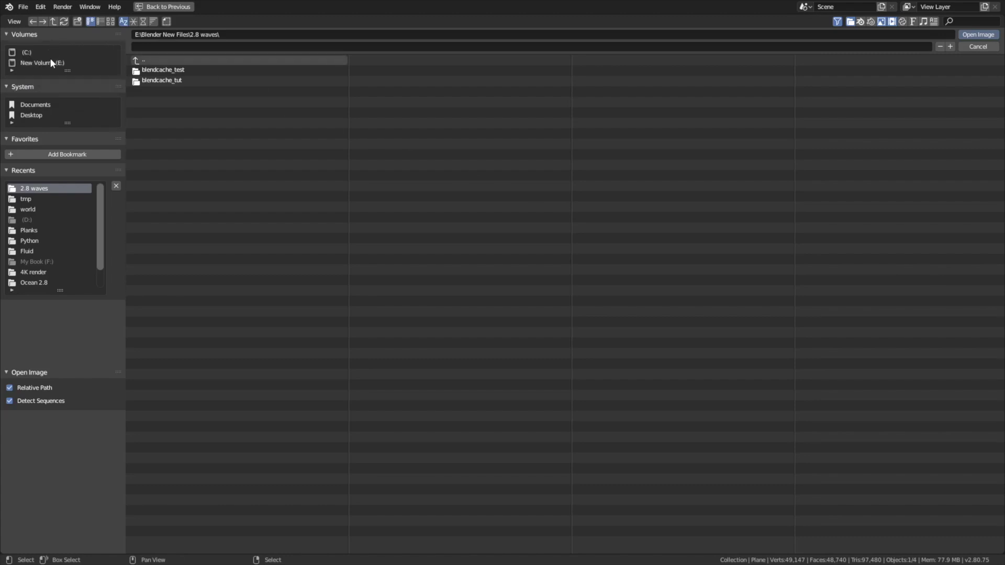
left_click(50, 61)
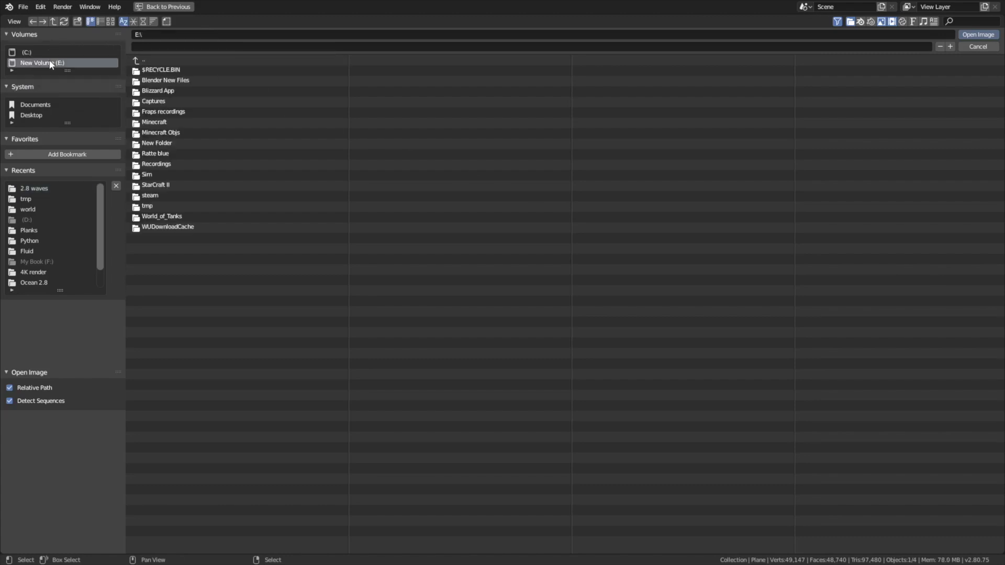
left_click(181, 194)
left_click(178, 286)
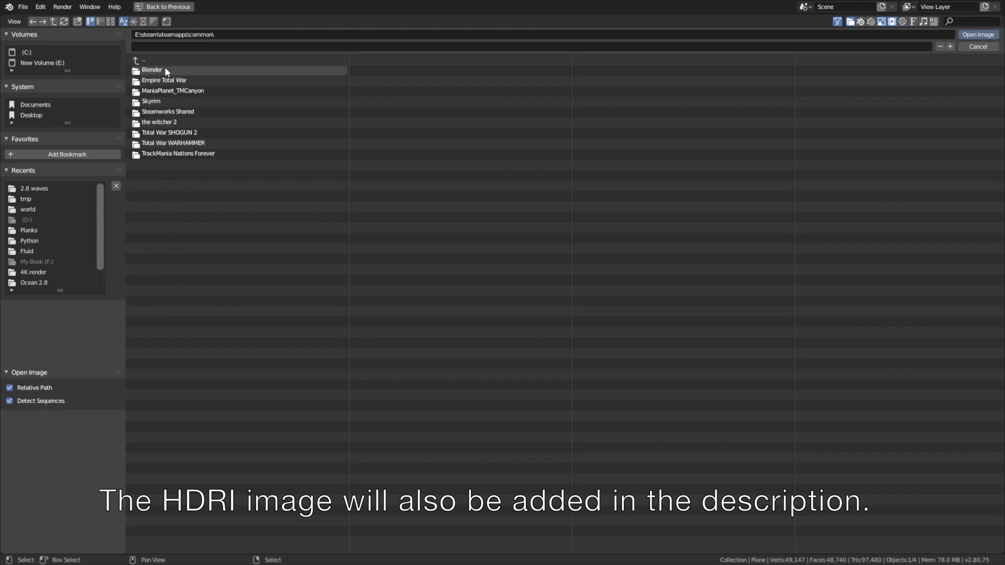
double_click(166, 68)
double_click(162, 80)
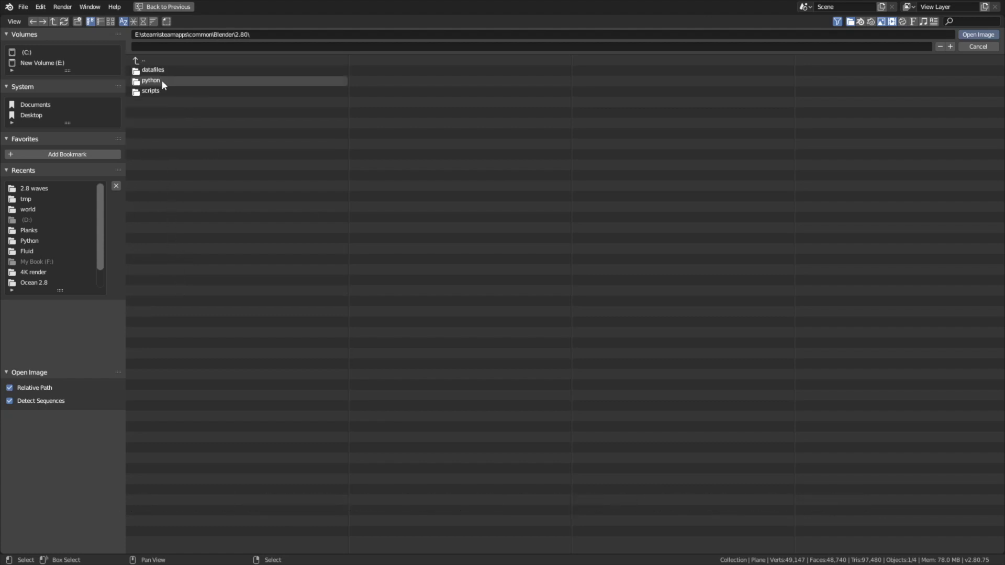
double_click(169, 71)
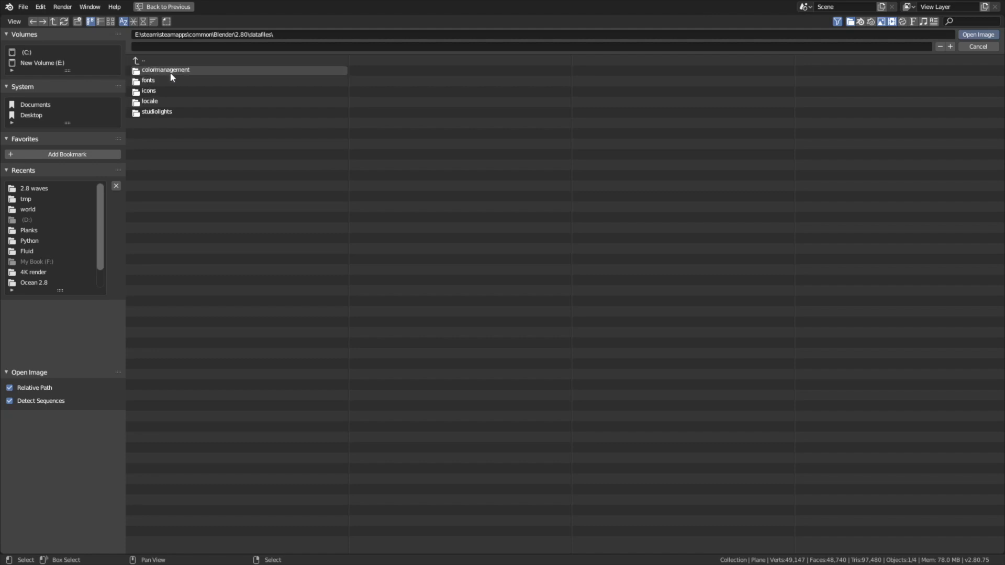
double_click(168, 111)
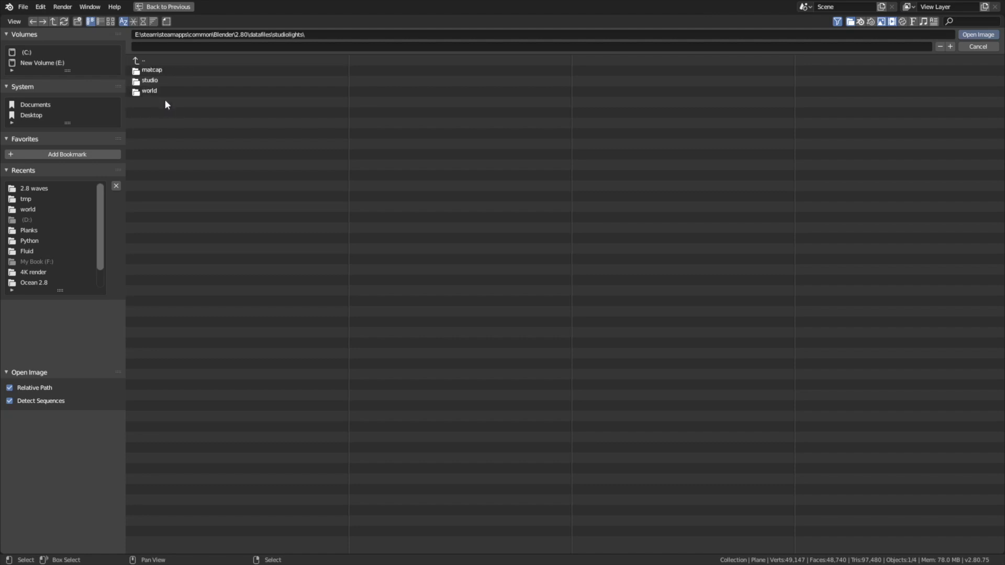
double_click(164, 91)
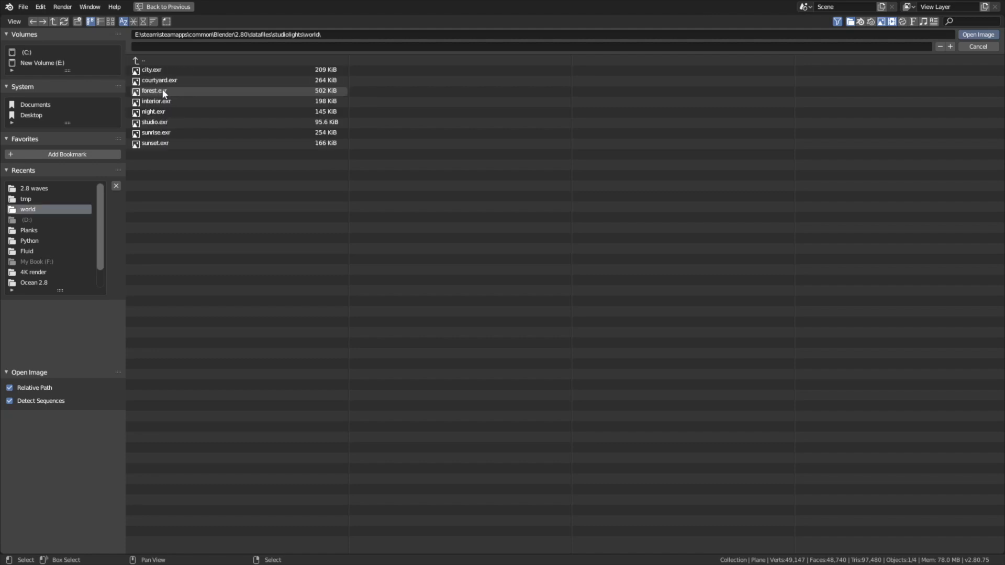
Step: Load sunrise.exr as the world's environment image and switch the viewport to rendered shading
left_click(178, 134)
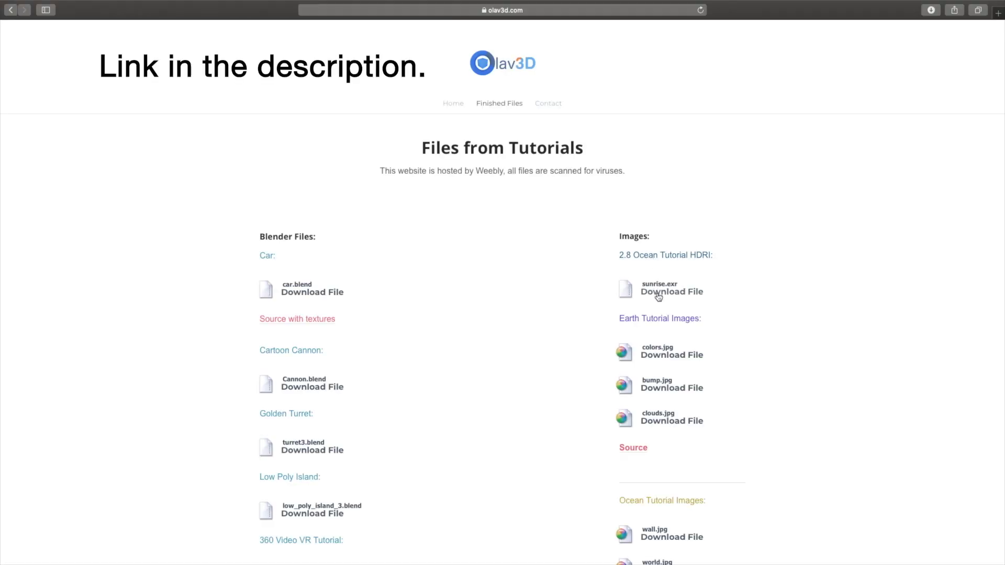
left_click(658, 295)
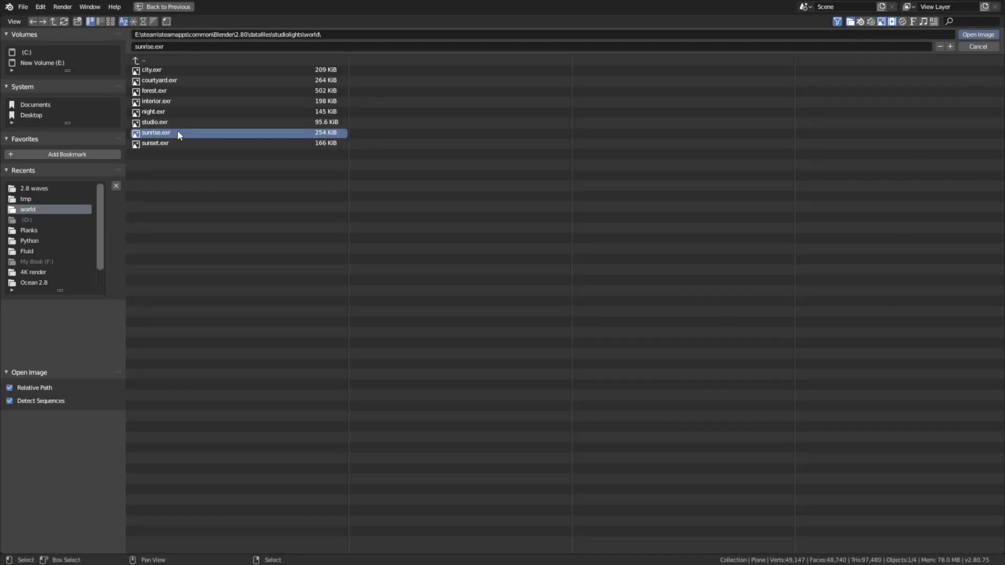
left_click(977, 35)
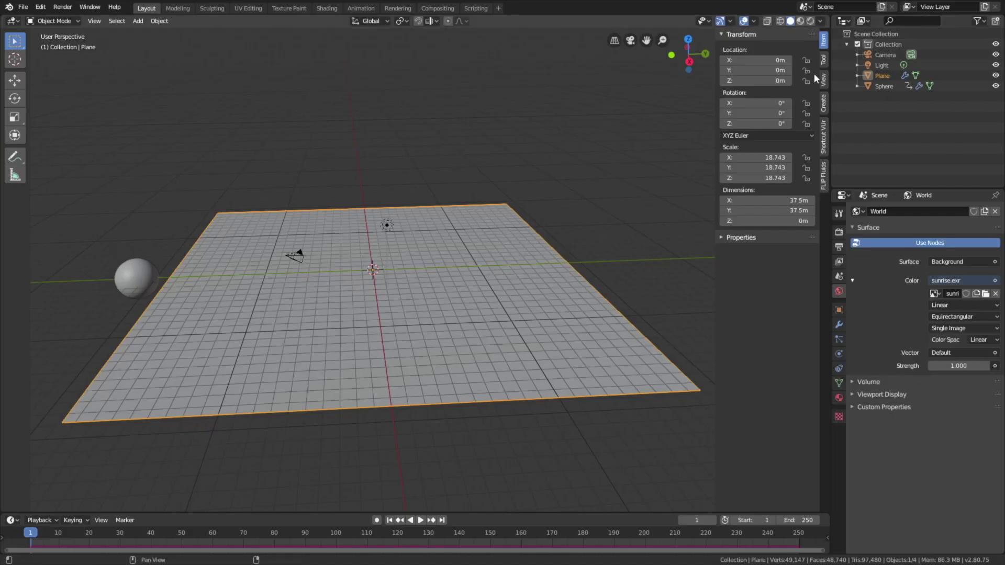
left_click(811, 21)
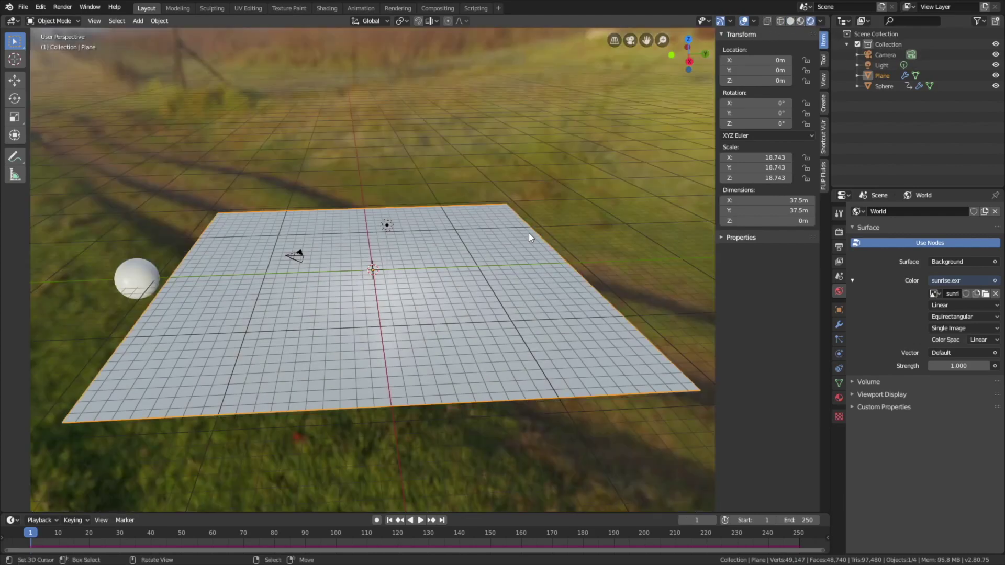
Step: Give the plane a new material with a Glossy BSDF surface, roughness 0 and a pure white color
left_click(840, 398)
left_click(914, 255)
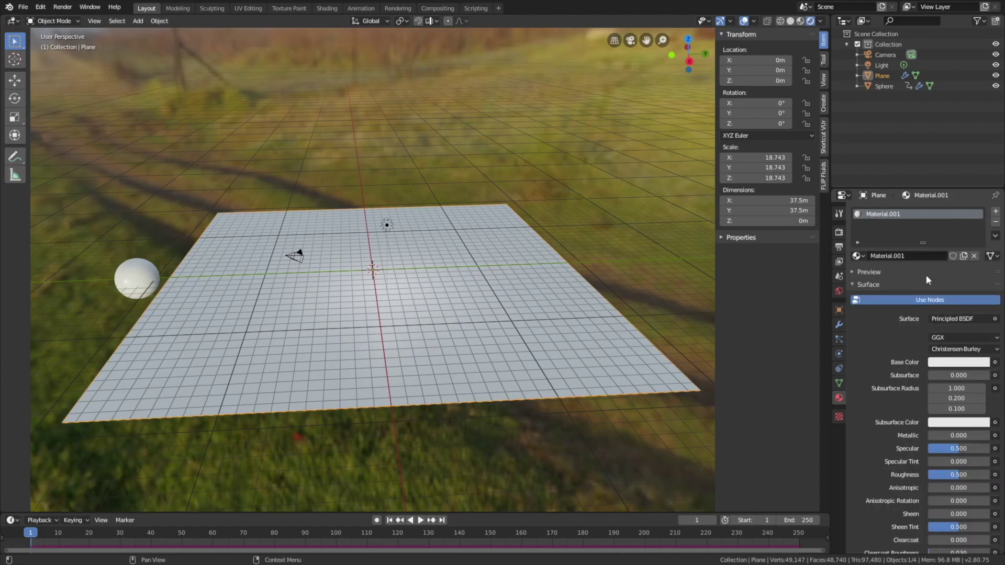
left_click(961, 318)
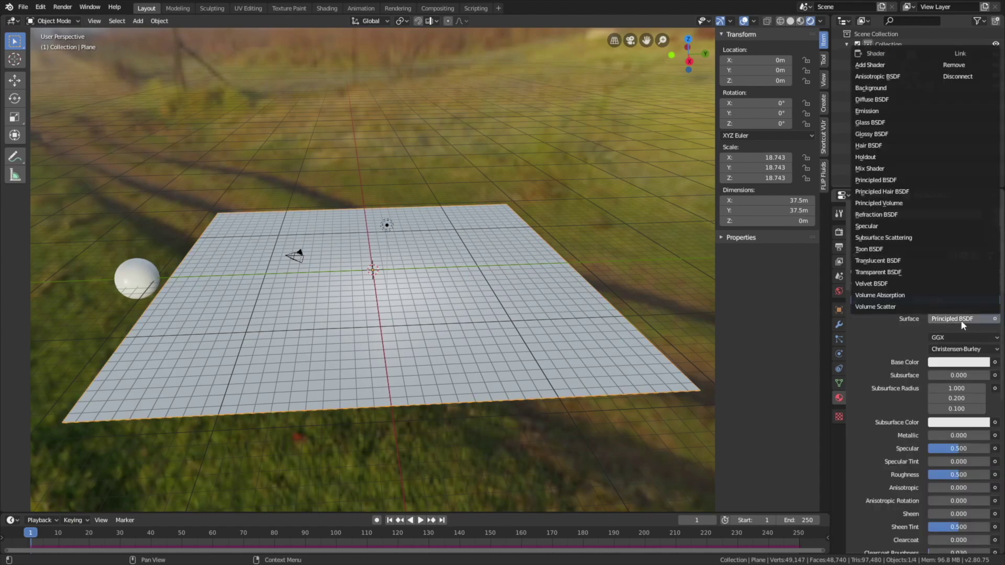
left_click(892, 135)
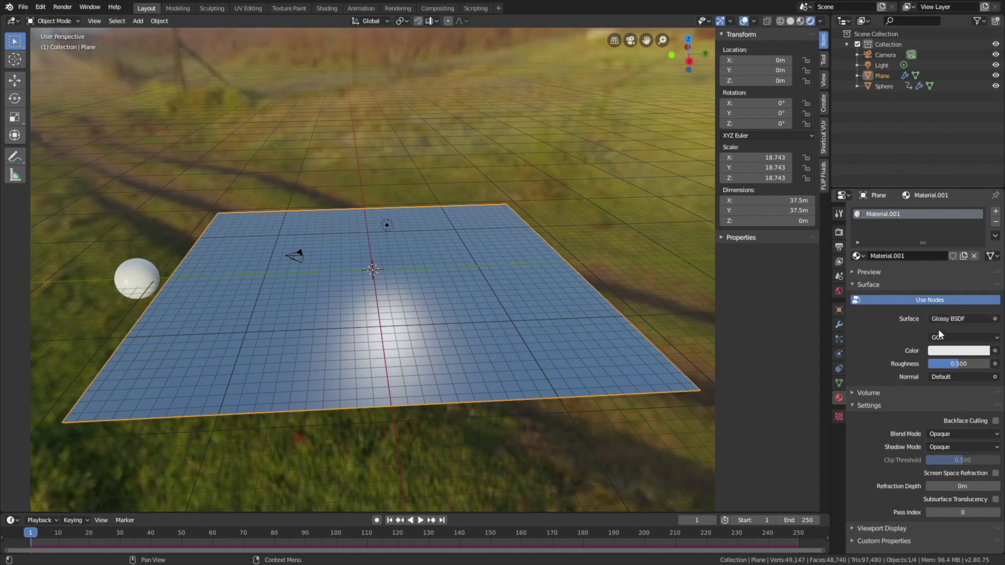
key("BackSpace")
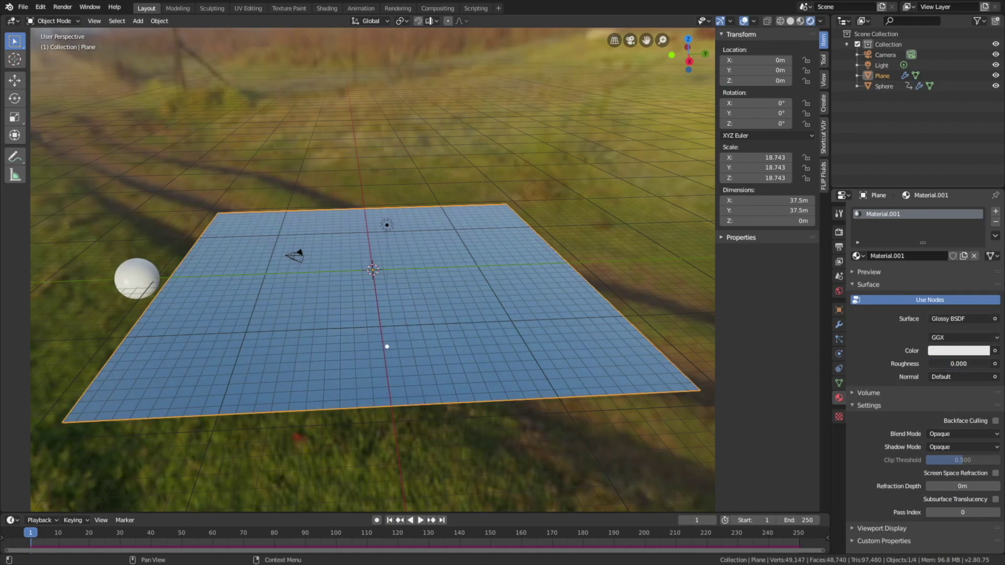
left_click(950, 352)
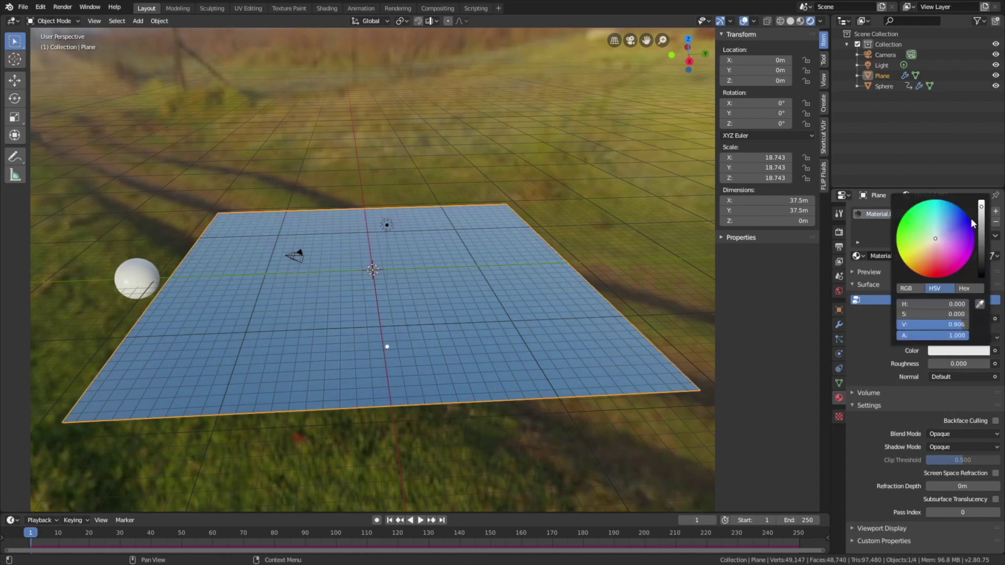
left_click(982, 207)
Step: Go to frame 51 of the animation and delete the point light above the plane
mouse_move(548, 198)
middle_mouse_down()
mouse_move(602, 243)
mouse_move(665, 215)
mouse_move(631, 189)
mouse_move(546, 205)
middle_mouse_up()
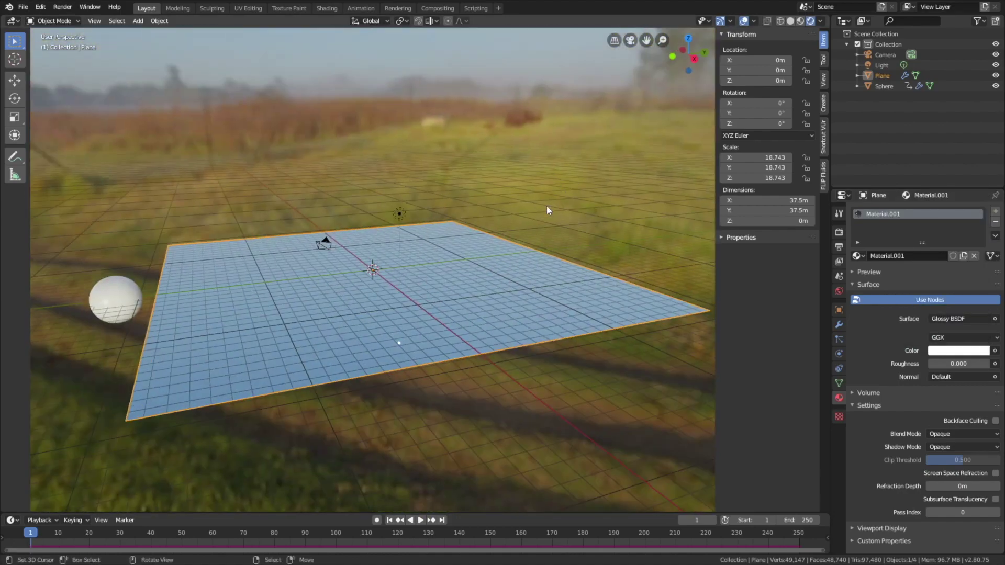
left_click(184, 538)
middle_click_drag(274, 437, 361, 315)
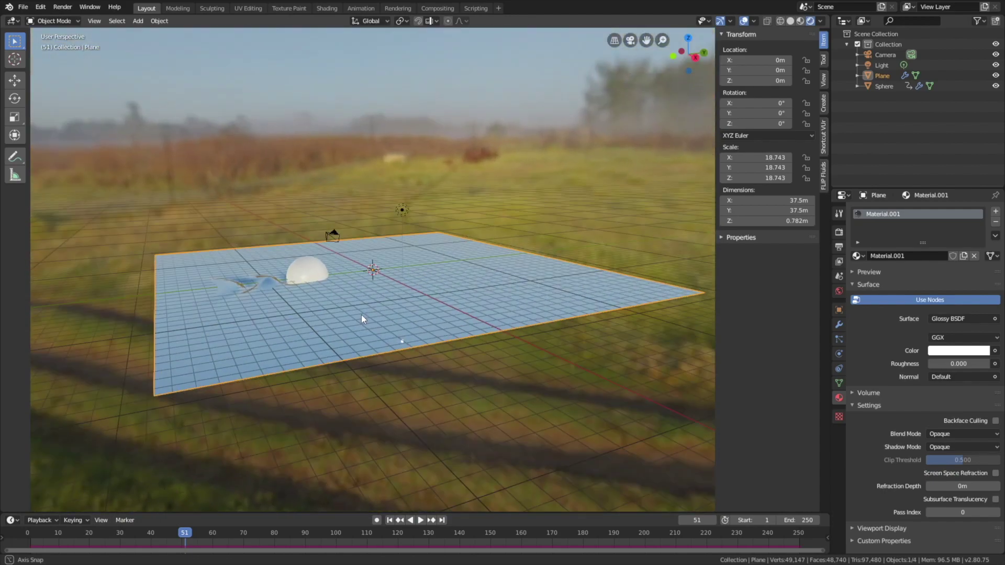
left_click(401, 208)
key("x")
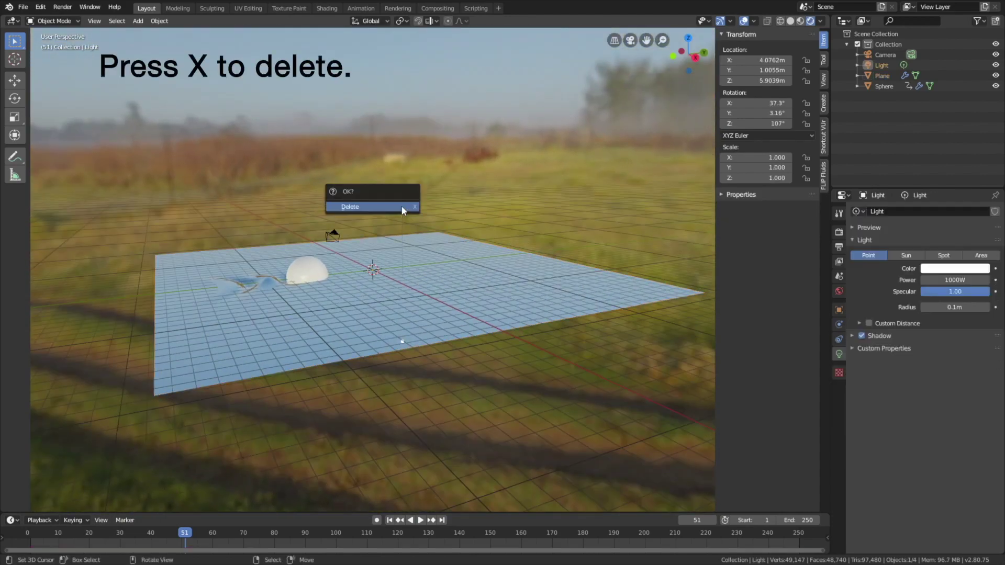
left_click(402, 208)
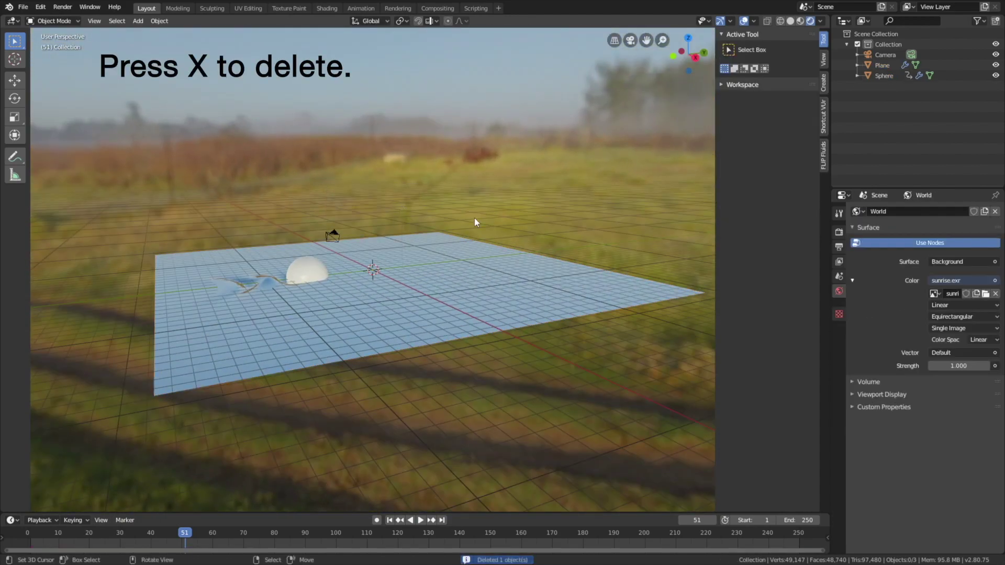
Step: Enable Eevee's Screen Space Reflections with Refraction, and make the render film transparent
left_click(840, 233)
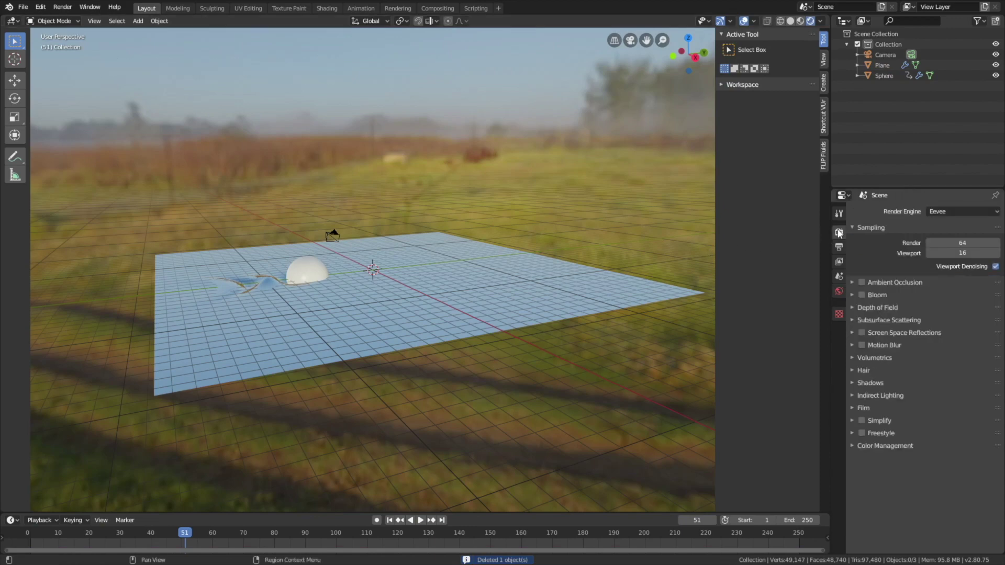
left_click(863, 332)
left_click(851, 333)
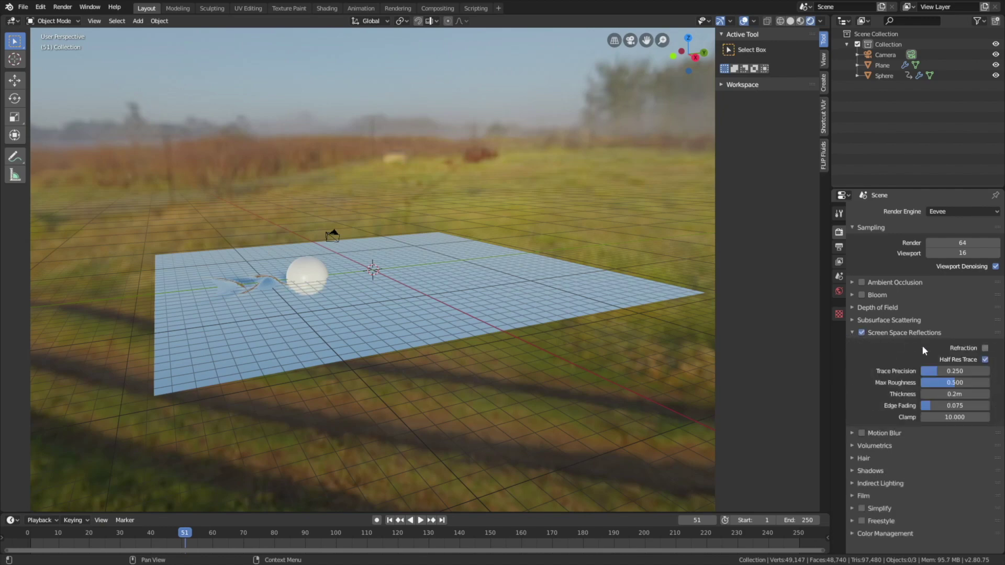
left_click(985, 349)
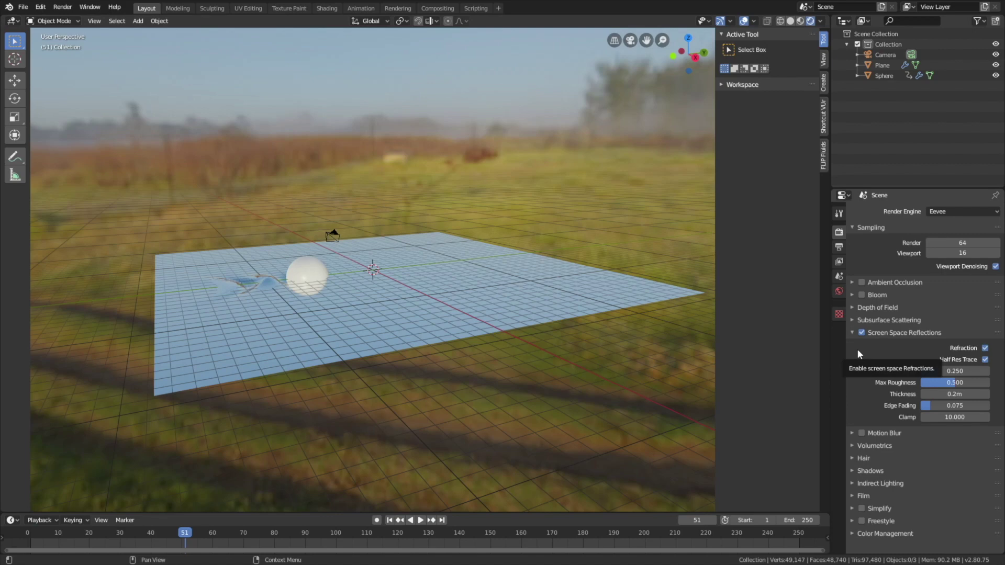
left_click(870, 496)
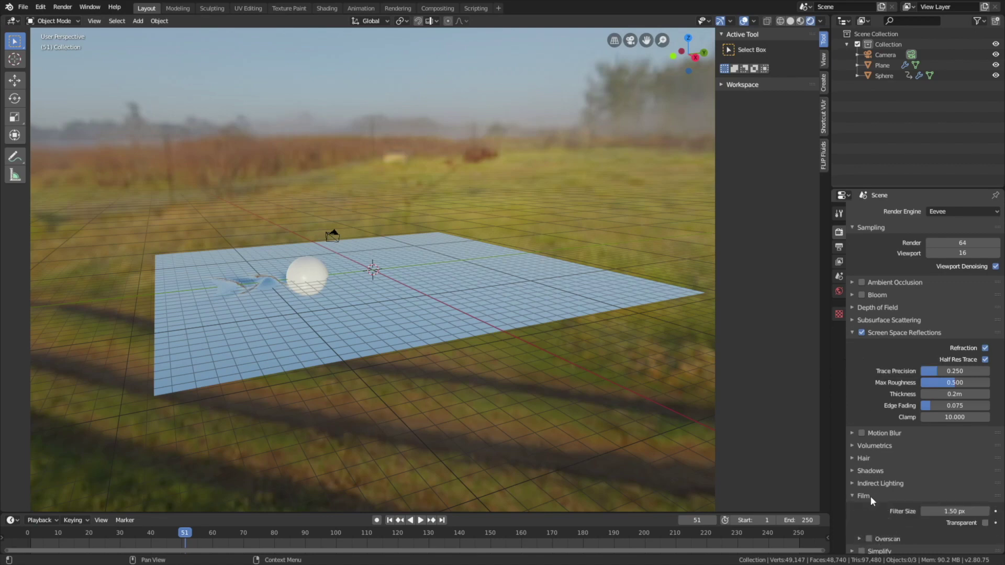
left_click(986, 523)
Step: Select the sphere and hide the viewport overlays
middle_click_drag(483, 264, 433, 295)
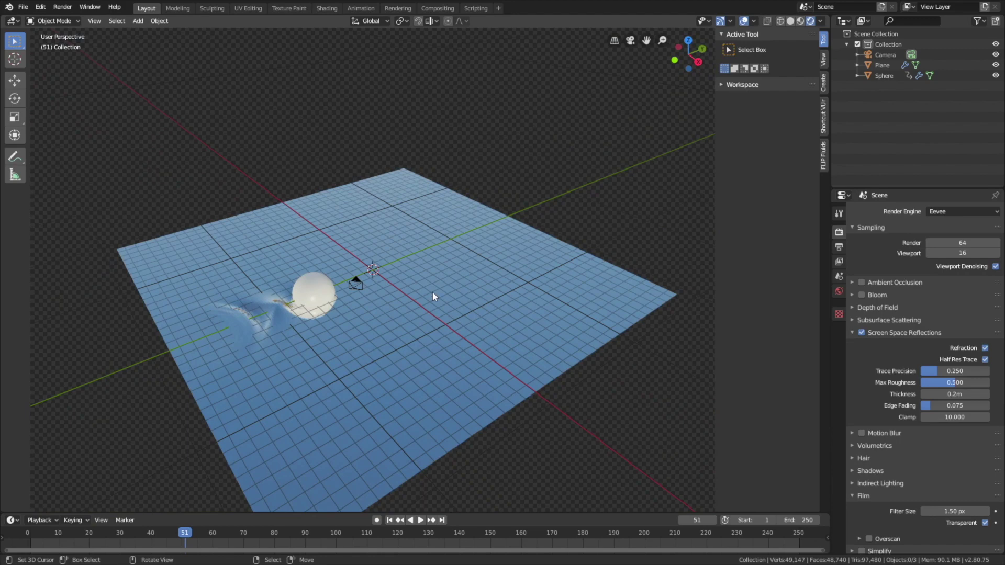
left_click(321, 290)
scroll(319, 285, "down", 1)
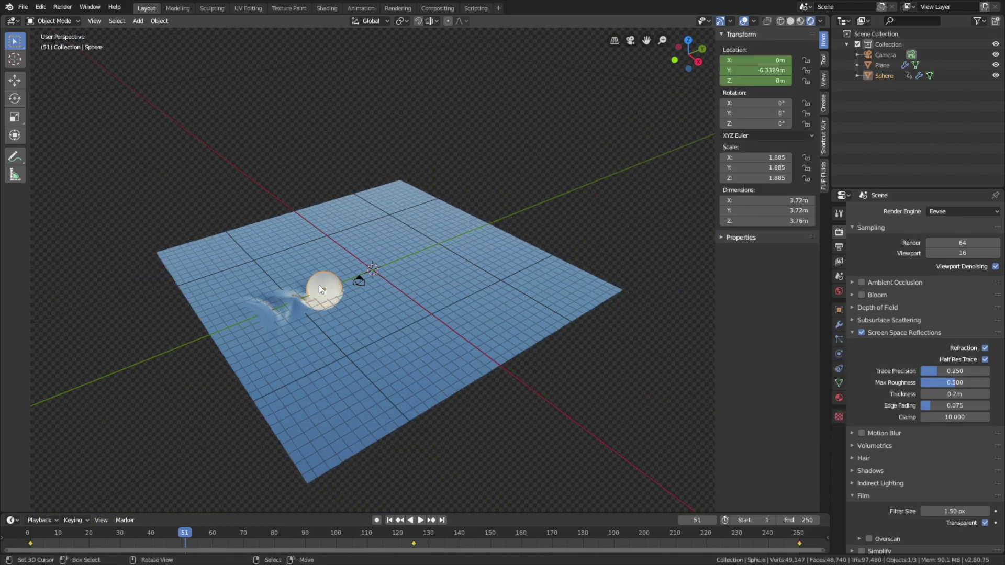
middle_click_drag(319, 285, 344, 272)
scroll(344, 272, "up", 3)
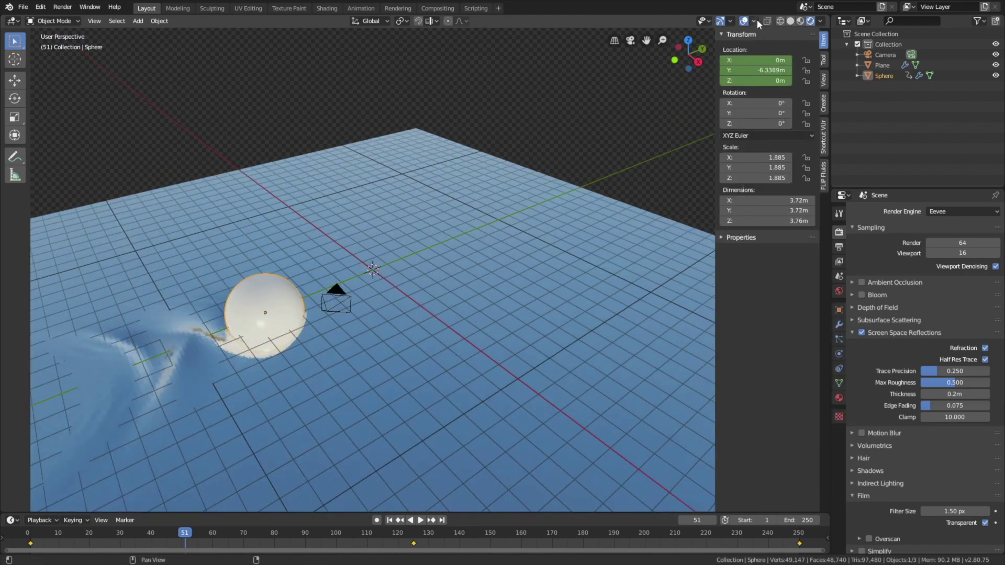
left_click(744, 21)
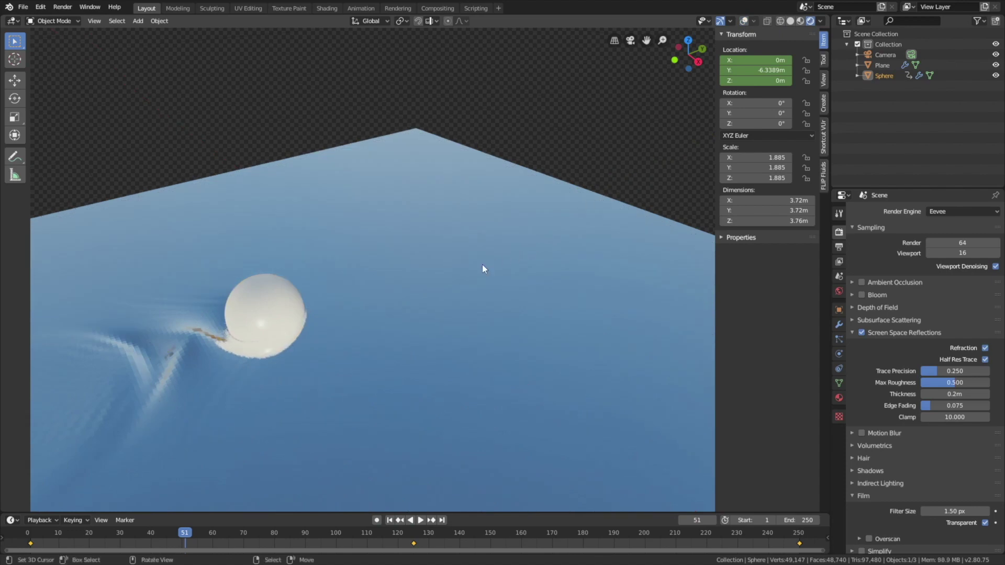
Step: Give the sphere a new material with a Glossy BSDF surface and roughness 0.117
left_click(839, 398)
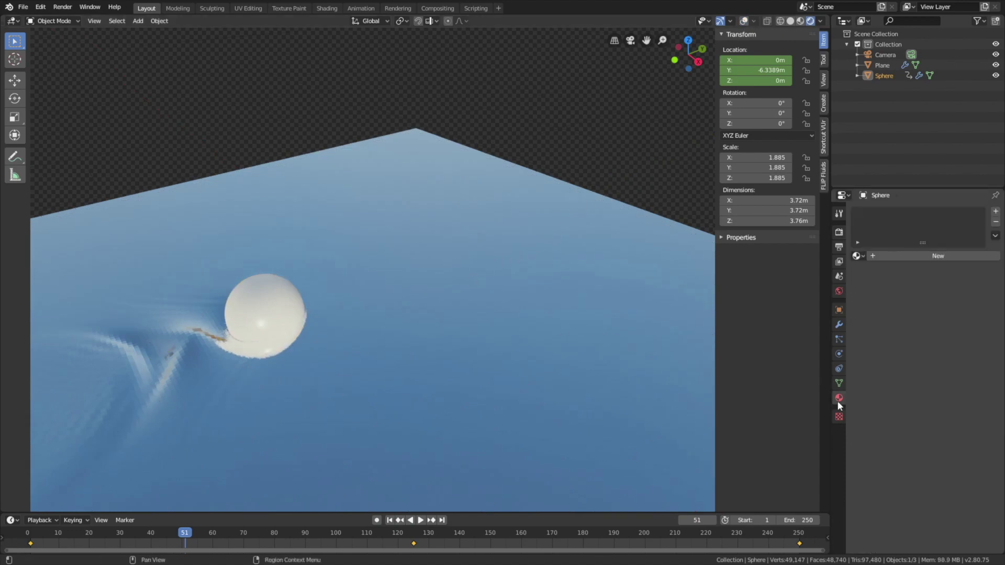
left_click(915, 257)
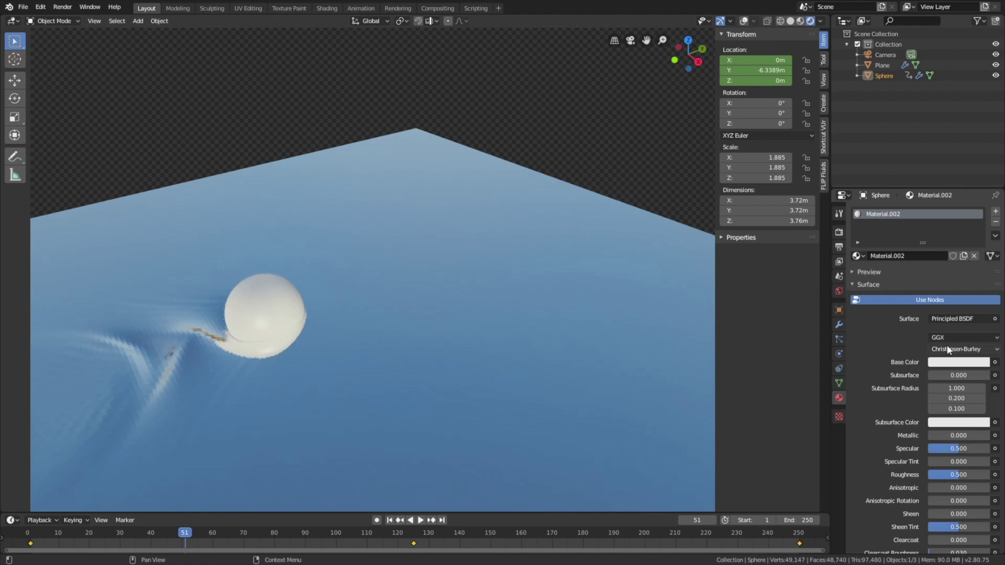
left_click(947, 318)
left_click(880, 134)
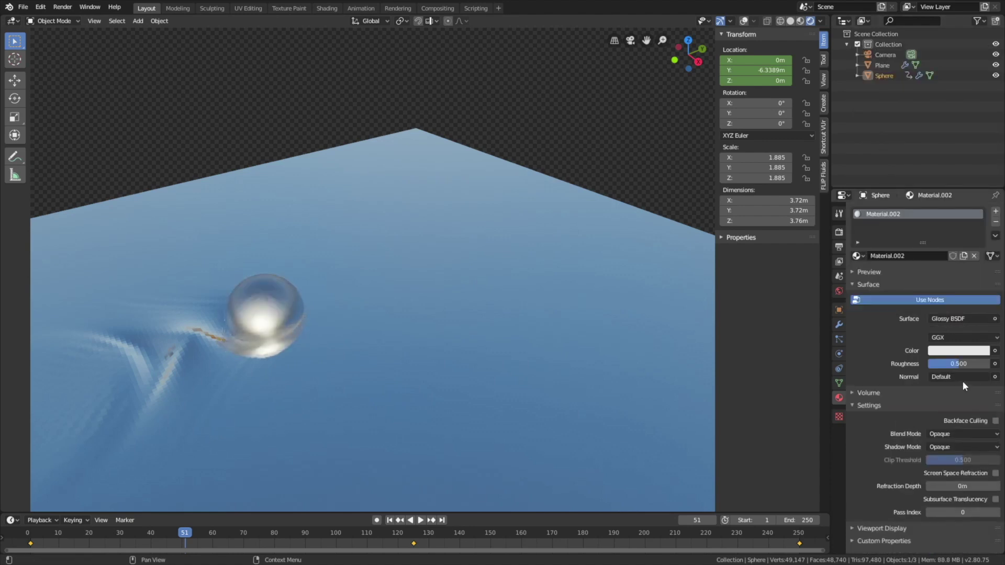
left_click_drag(959, 364, 937, 357)
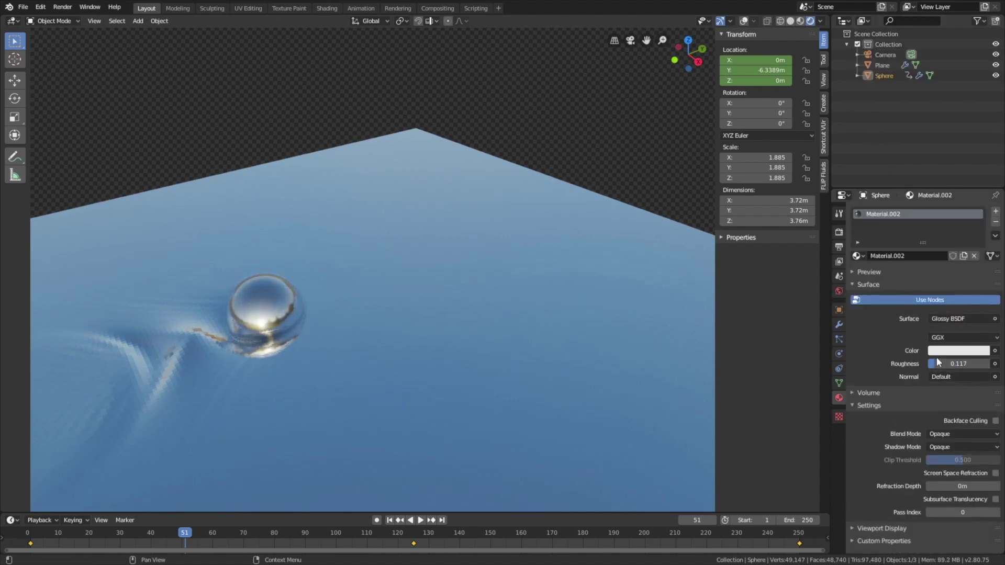
Step: Set the sphere's glossy color to orange with hue 0.056 and saturation 0.780
scroll(477, 346, "down", 3)
scroll(476, 347, "down", 2)
middle_click_drag(477, 347, 461, 337)
left_click(958, 351)
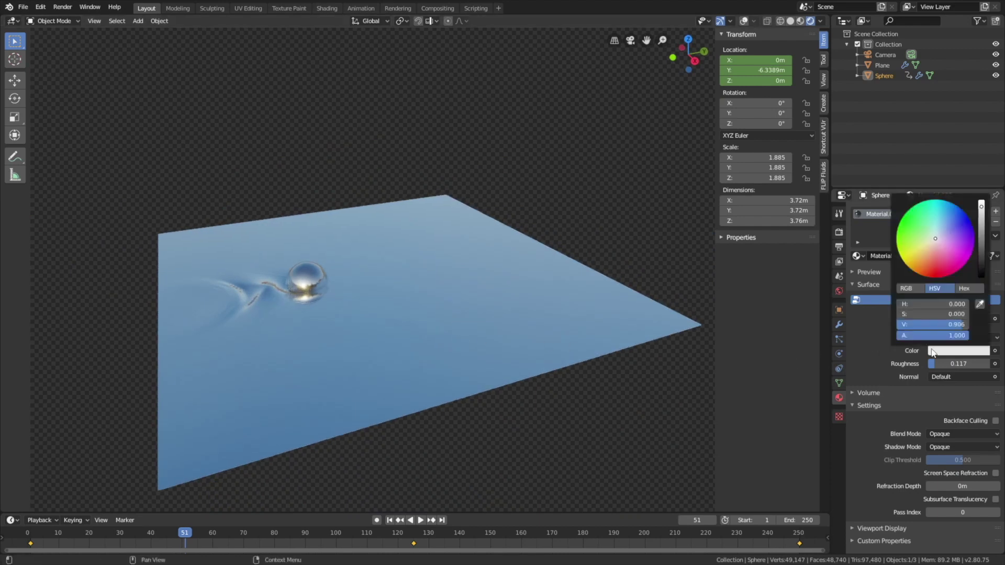
left_click(924, 266)
left_click_drag(924, 266, 925, 268)
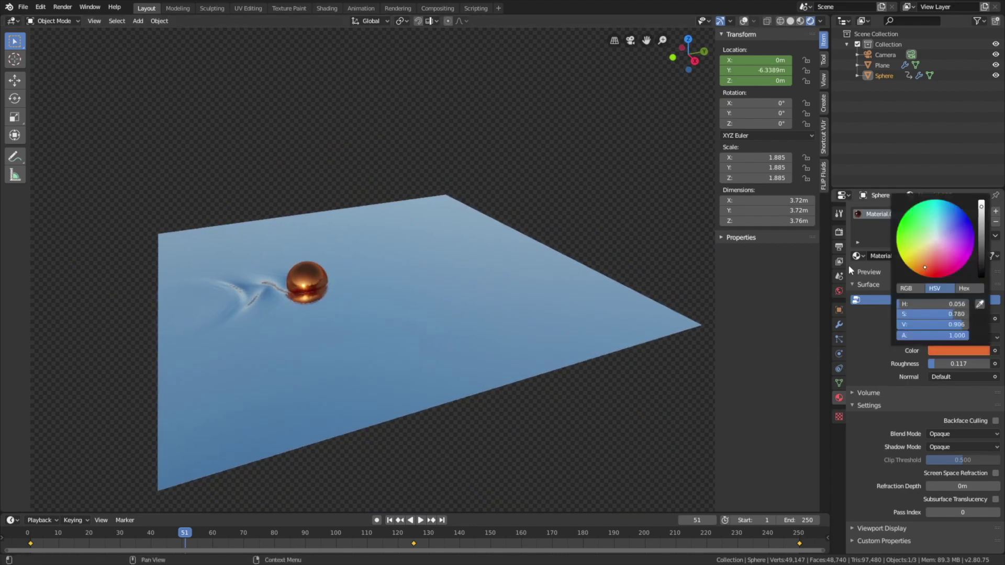
Step: Apply smooth shading to the plane and turn the viewport overlays back on
left_click(356, 272)
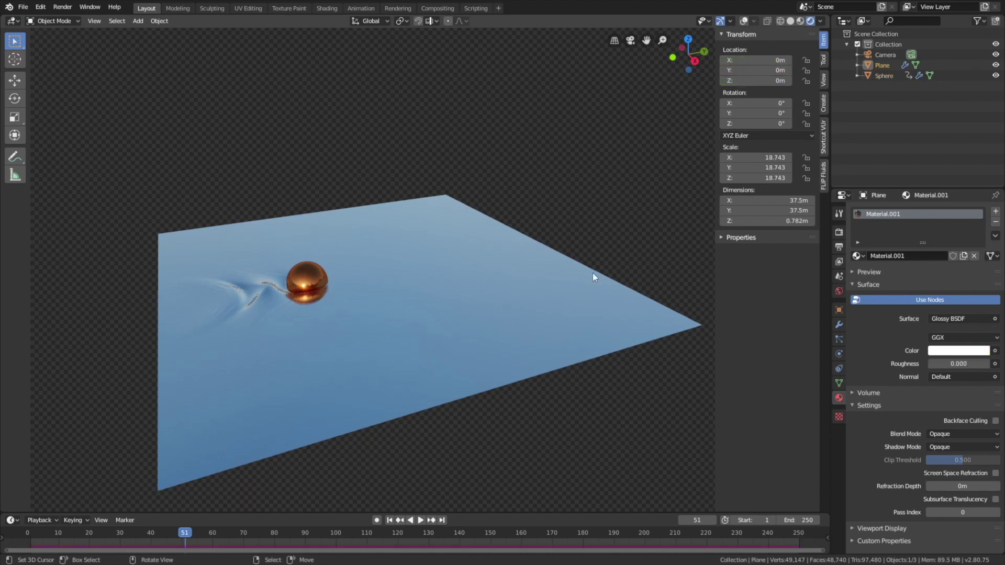
left_click(172, 21)
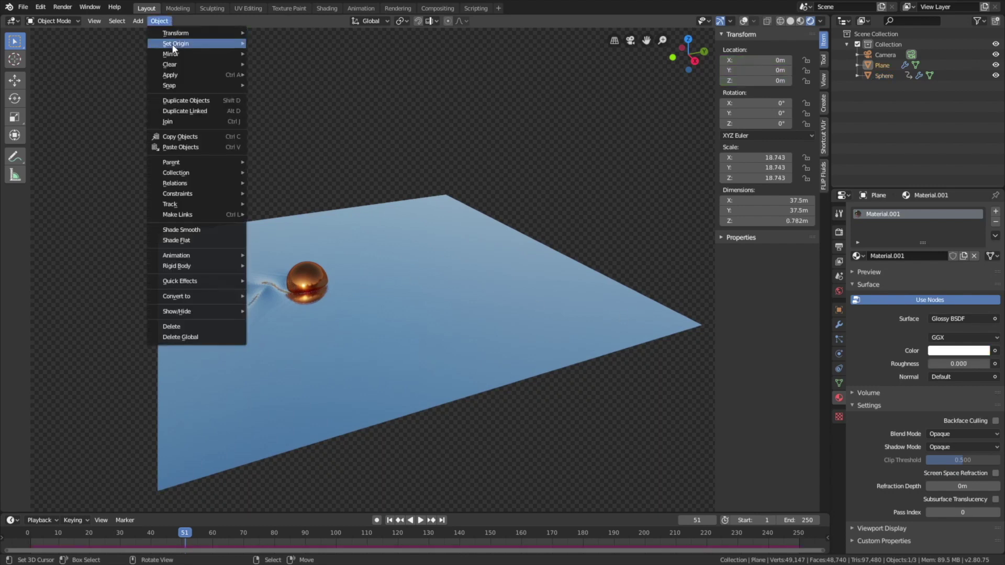
left_click(201, 228)
scroll(201, 227, "up", 3)
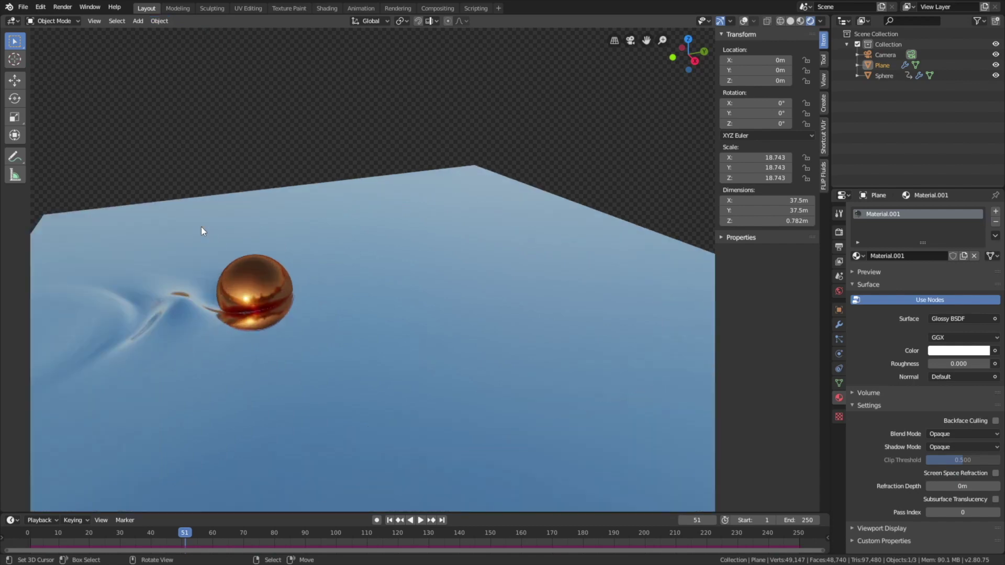
scroll(288, 218, "down", 3)
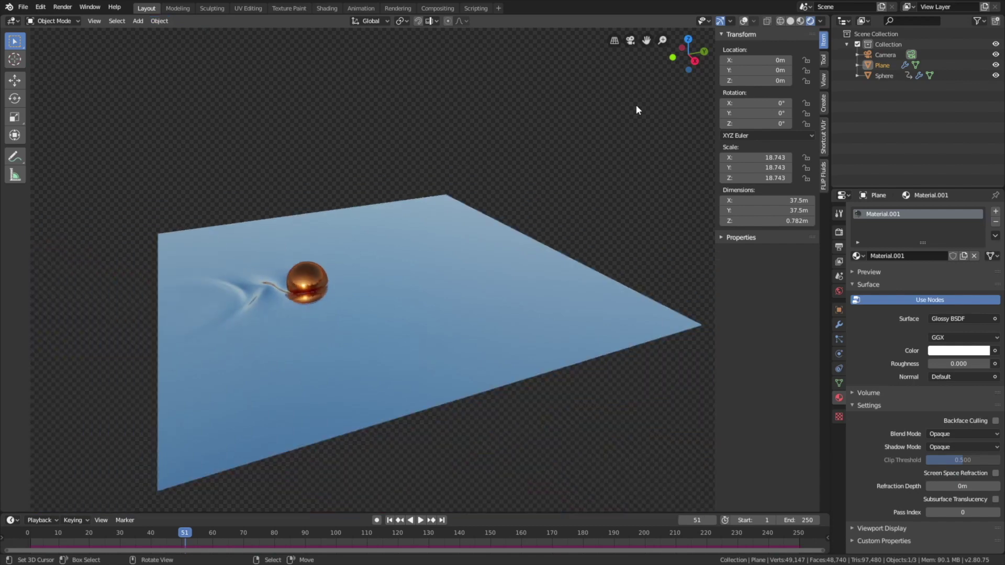
left_click(744, 21)
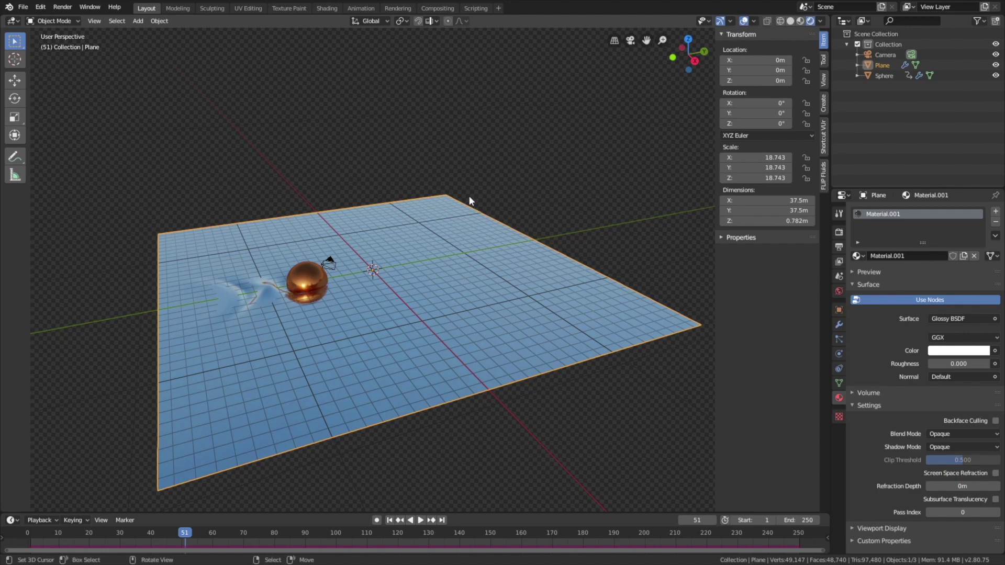
Step: Look through the camera, lock it to the view, and frame the whole plane and sphere head-on from slightly above
key("KP_0")
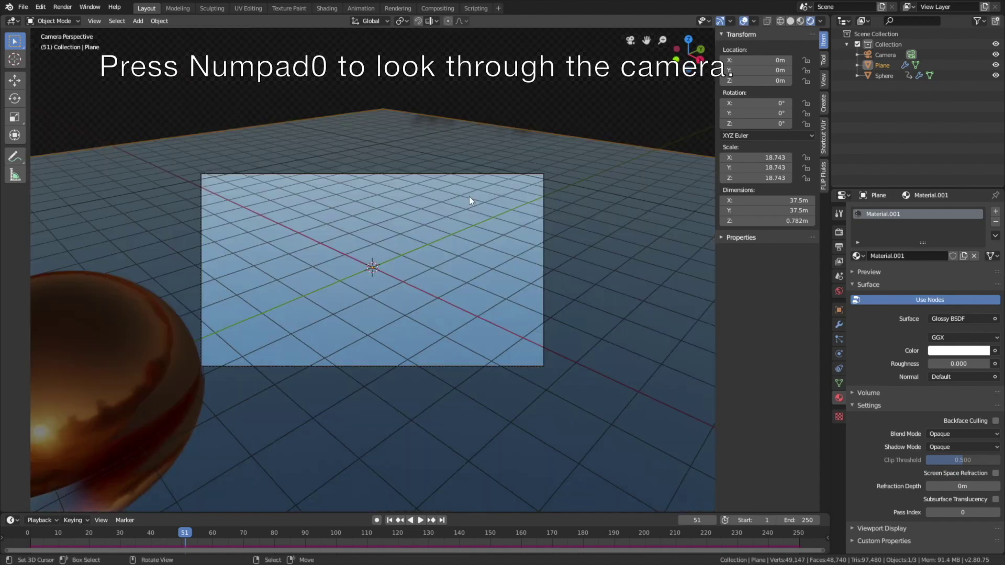
left_click(824, 80)
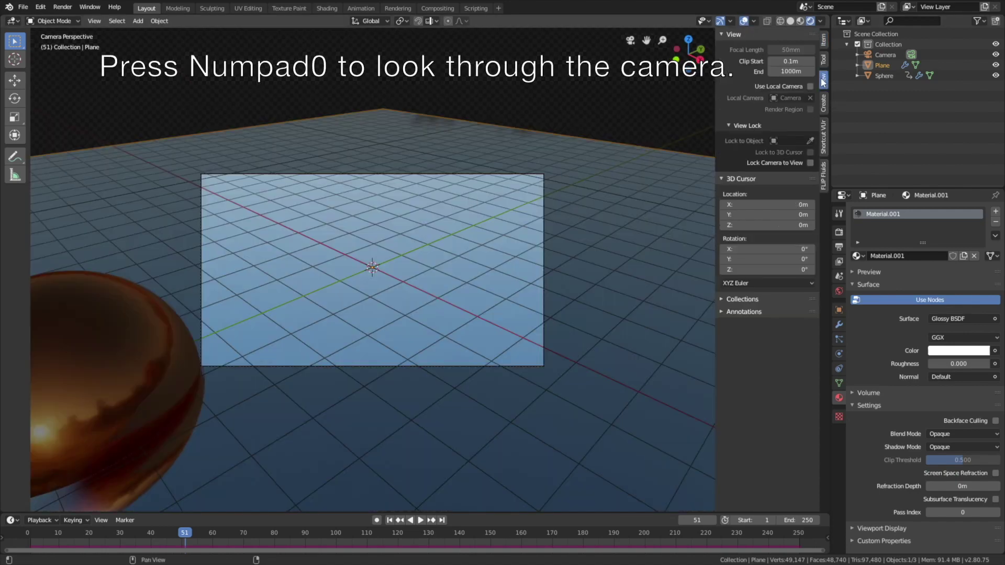
left_click(811, 163)
scroll(527, 283, "down", 8)
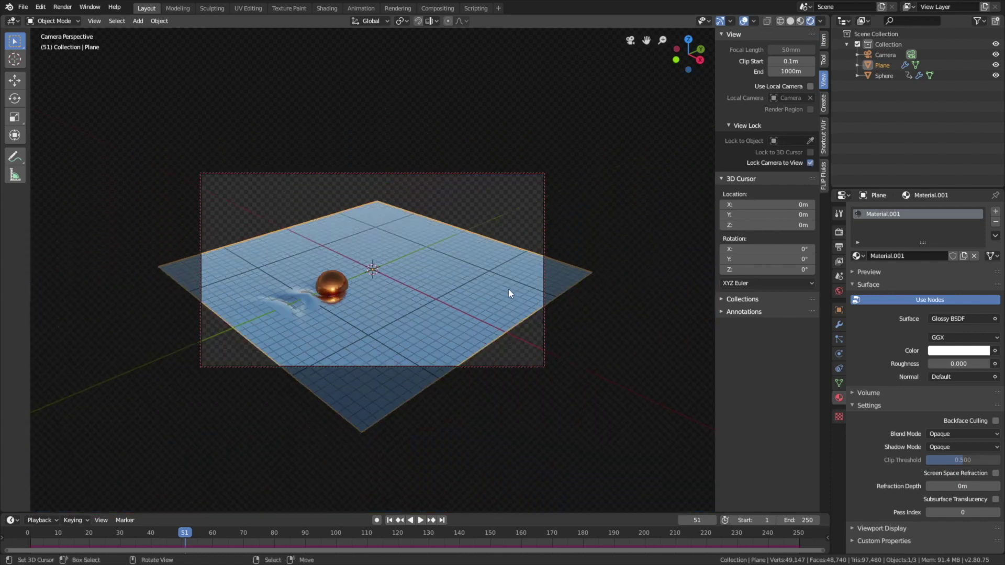
middle_click_drag(508, 289, 456, 271)
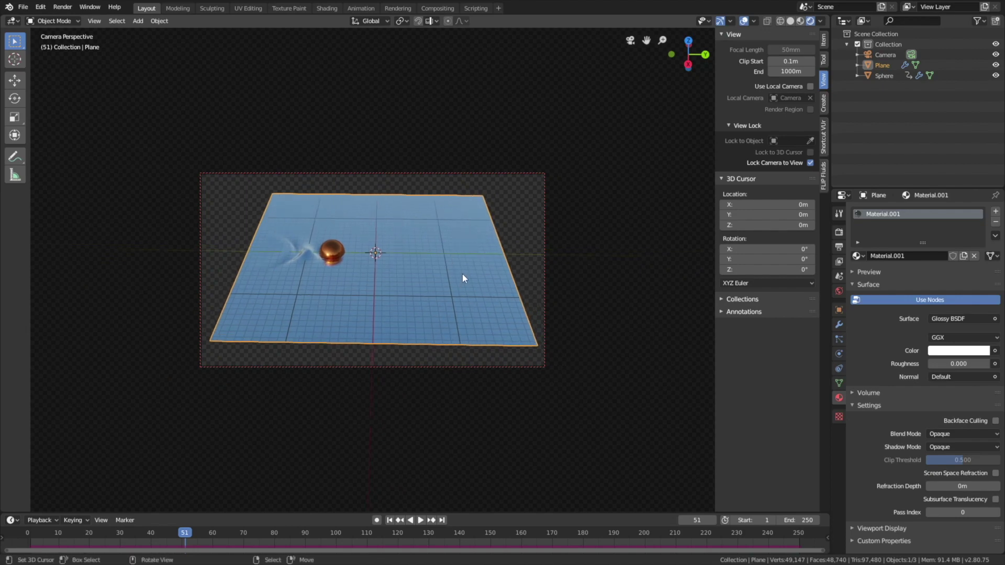
left_click(744, 22)
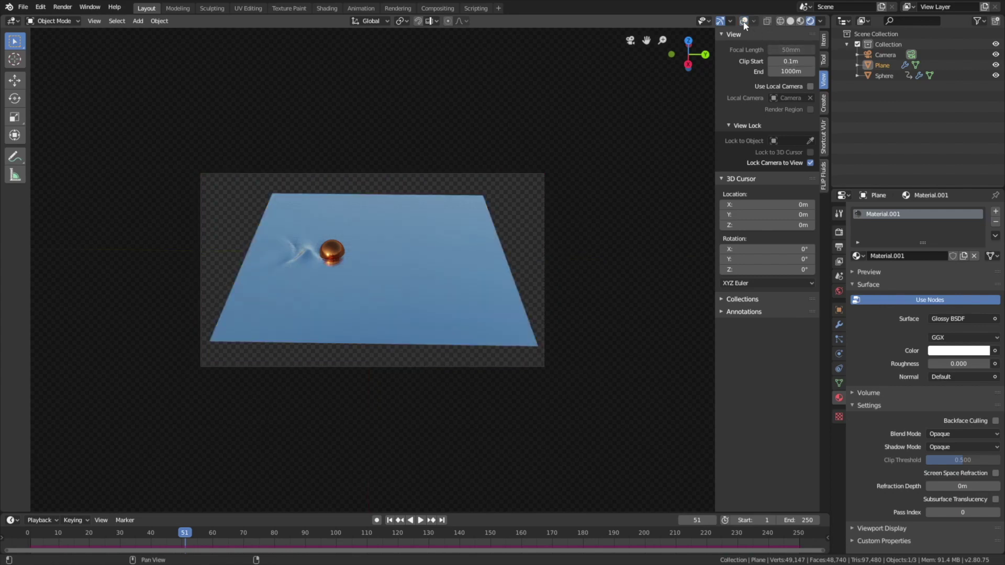
left_click(744, 22)
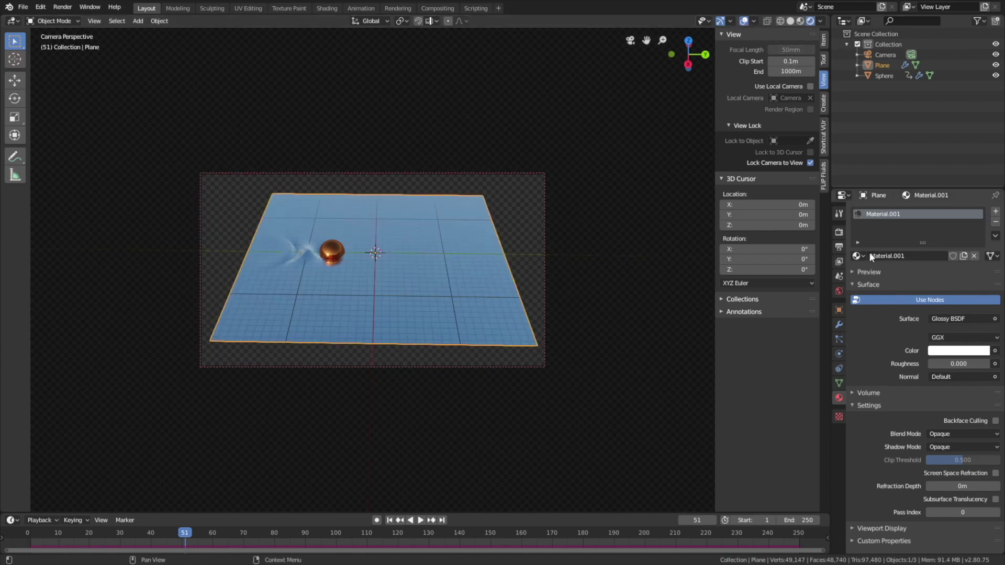
Step: Set the scene's output frame rate to 30 fps
left_click(839, 247)
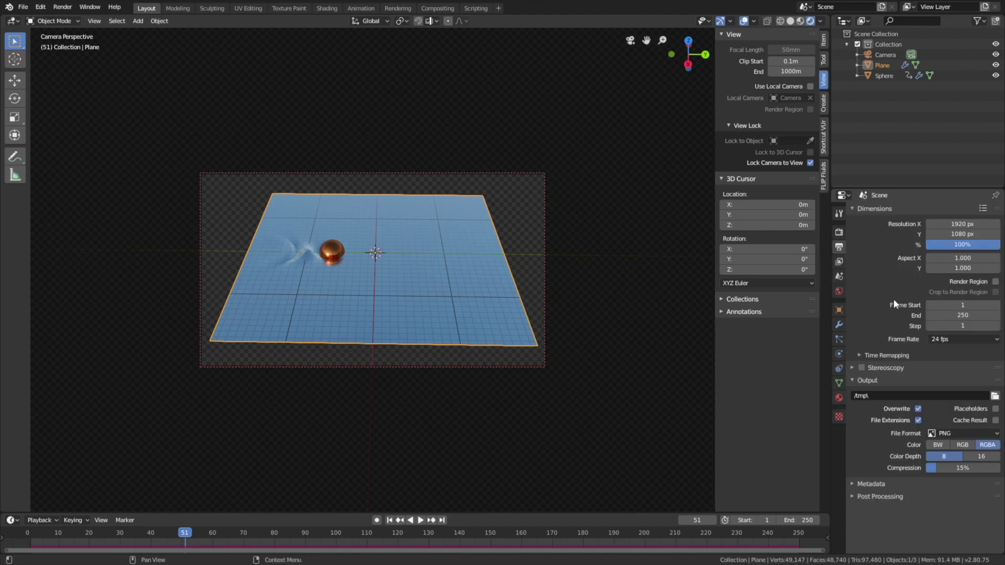
left_click(942, 339)
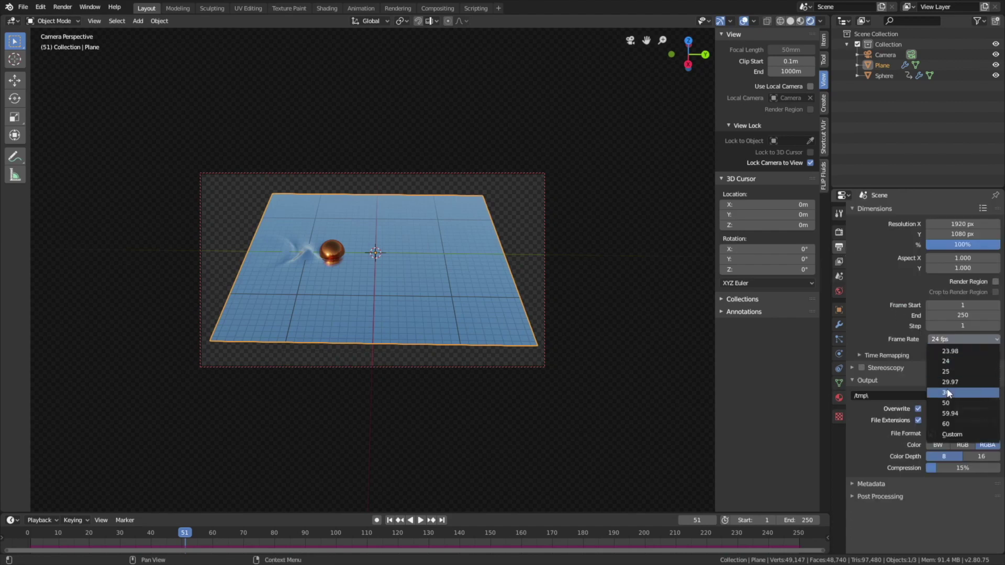
left_click(987, 392)
Step: Set the render output path to E:\tmp\ with the file name "final waves paint"
left_click(995, 396)
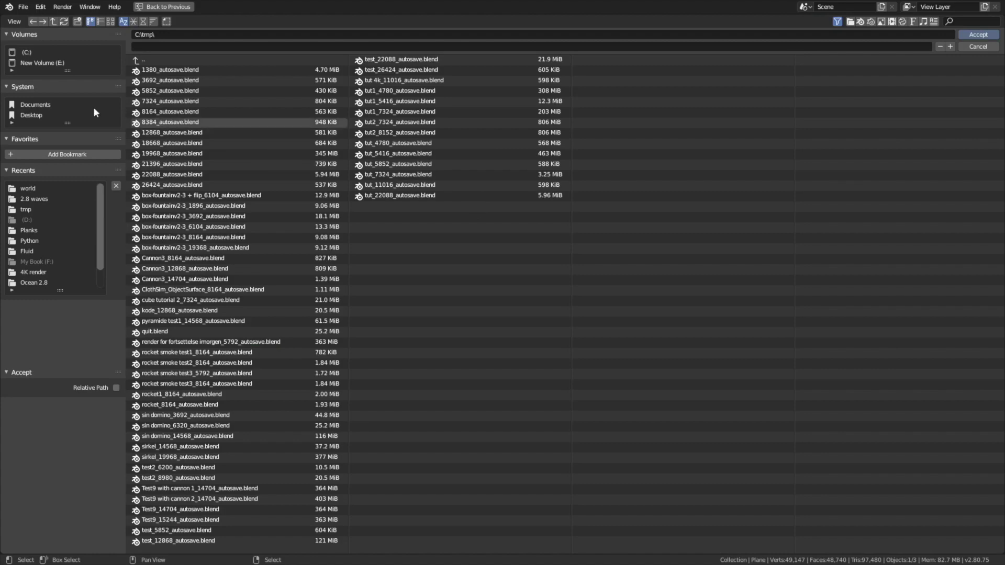
left_click(31, 211)
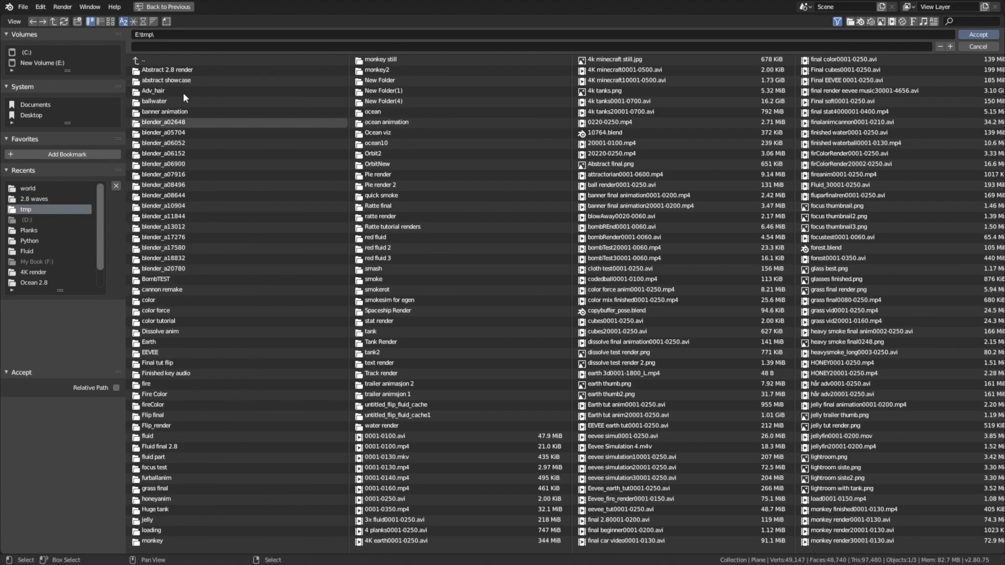
left_click(180, 48)
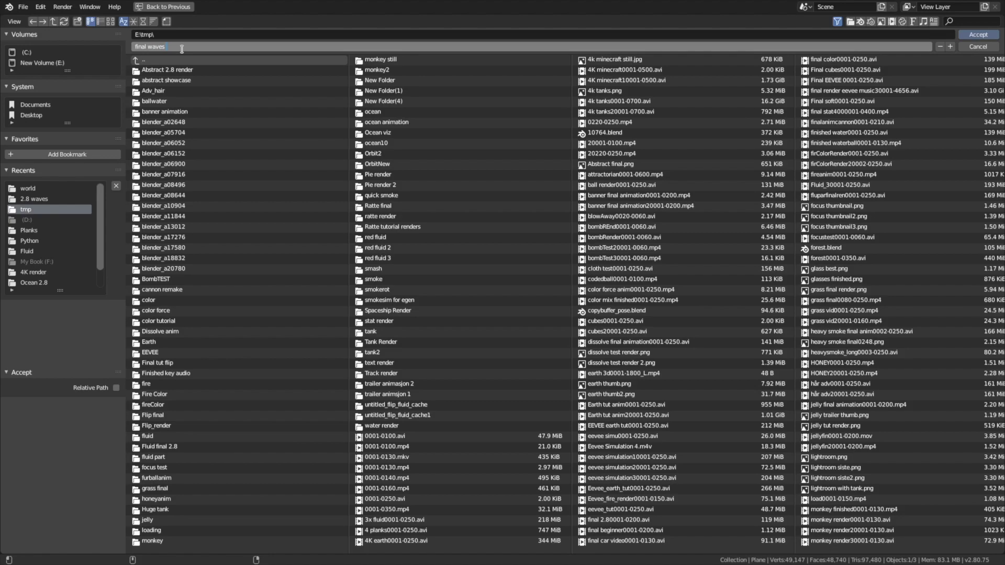
key("Return")
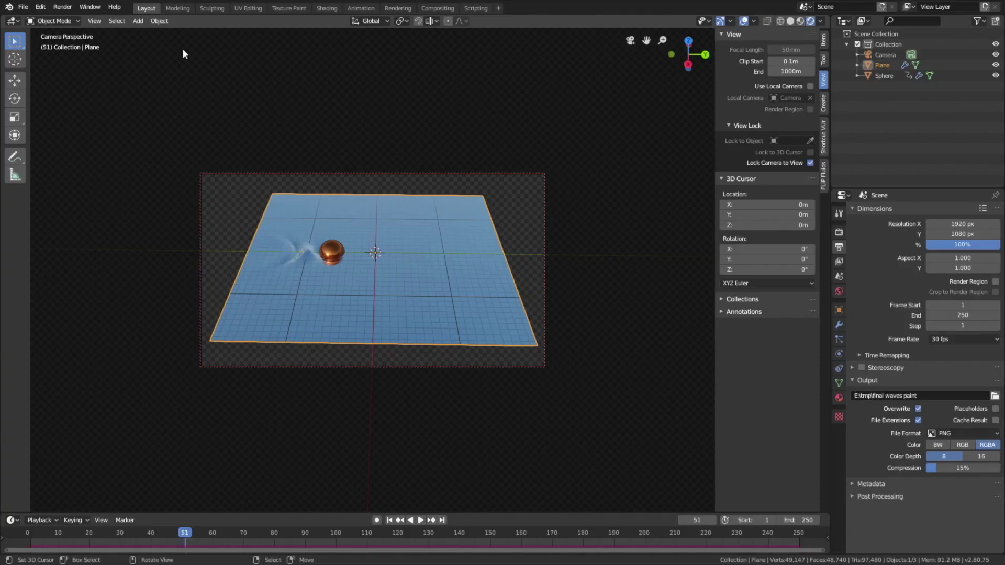
Step: Set the output file format to AVI JPEG with 100% quality
left_click(953, 432)
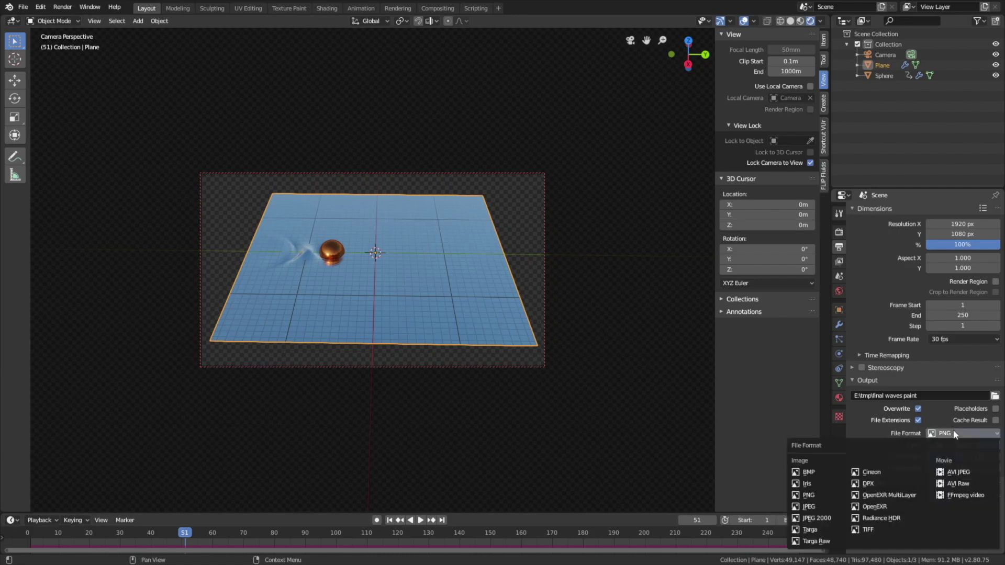
left_click(959, 472)
left_click_drag(981, 460, 997, 460)
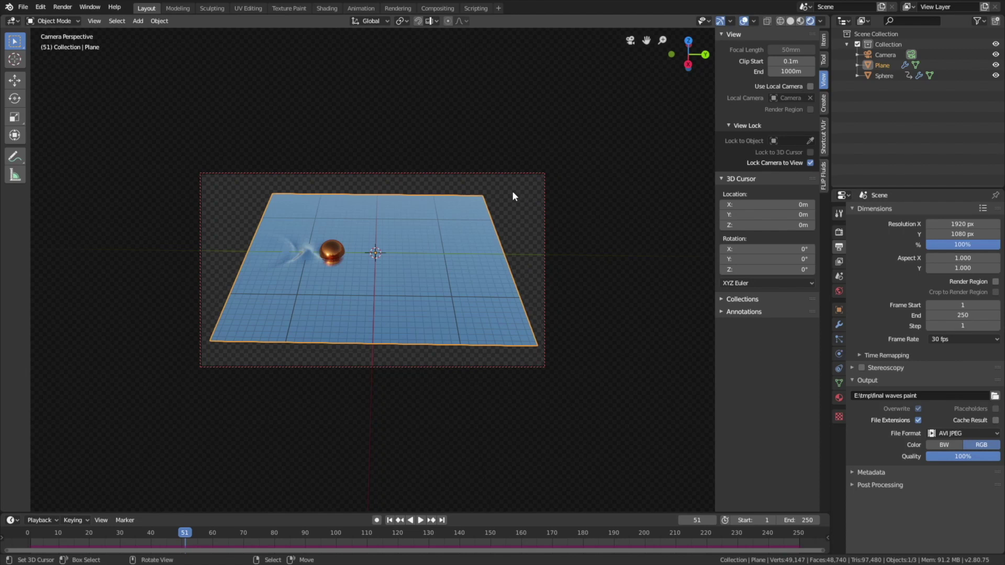
Step: Set the render display mode to Image Editor
left_click(61, 7)
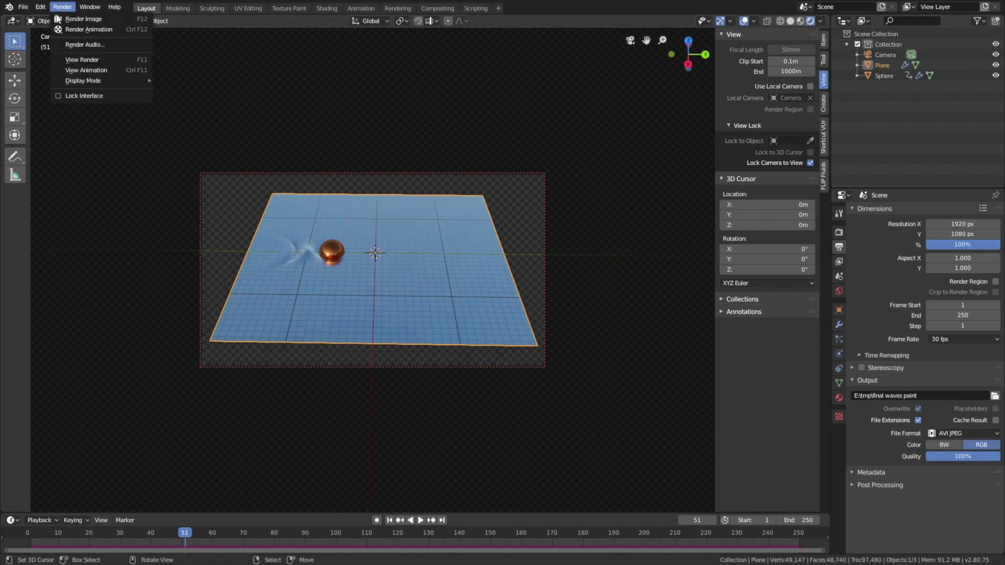
mouse_move(77, 82)
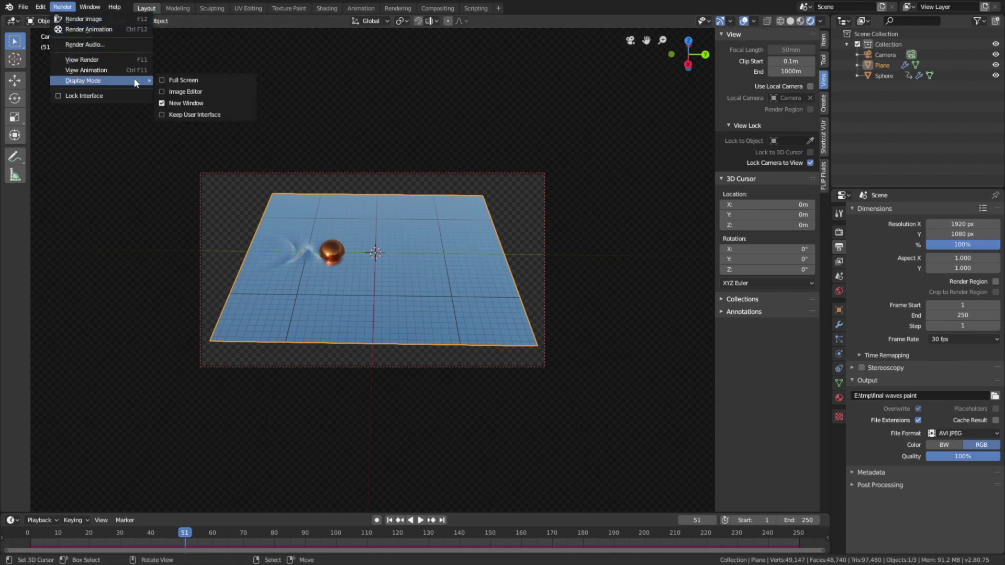
left_click(185, 92)
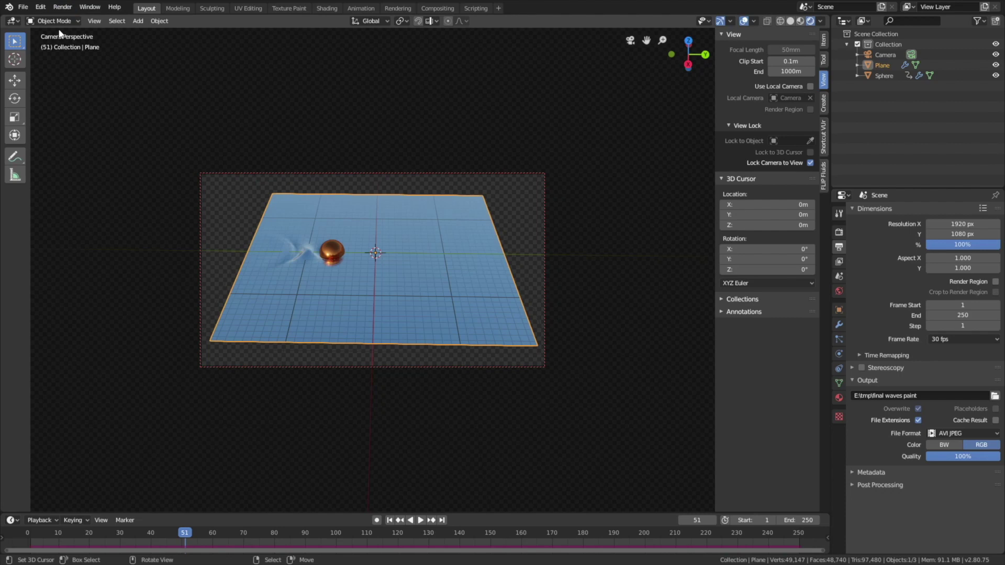
Step: Start rendering the animation
left_click(58, 12)
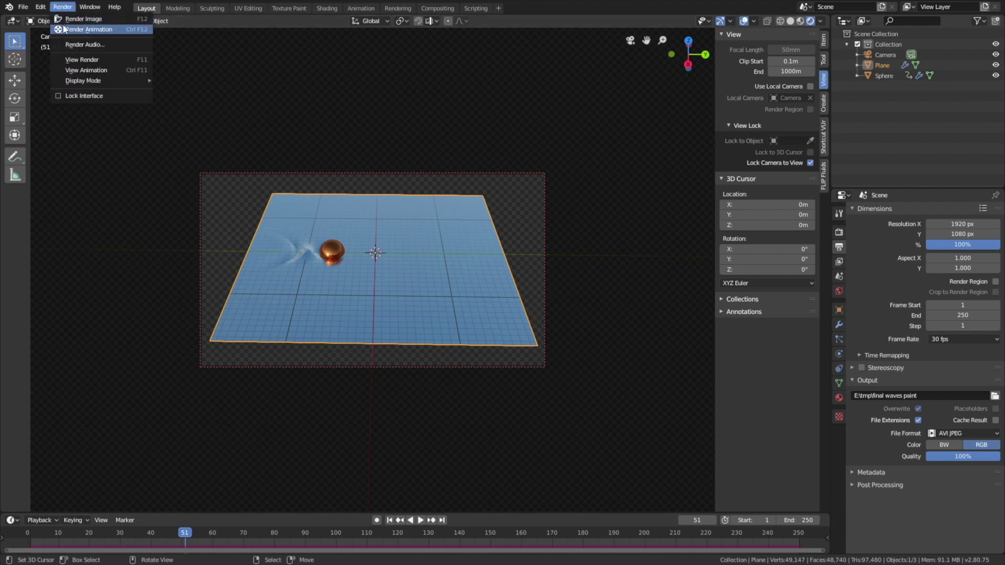